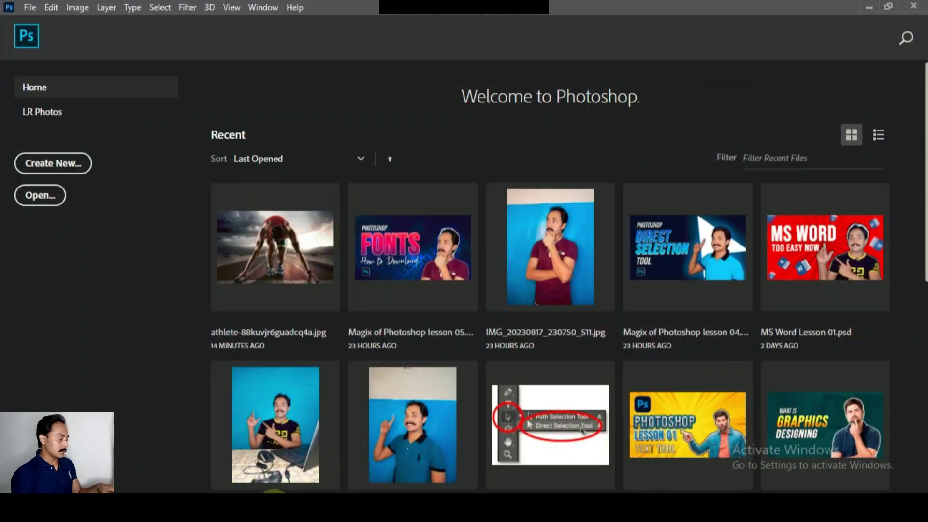
Step: Create a test 1080x1080 blank document and close it again
left_click(290, 493)
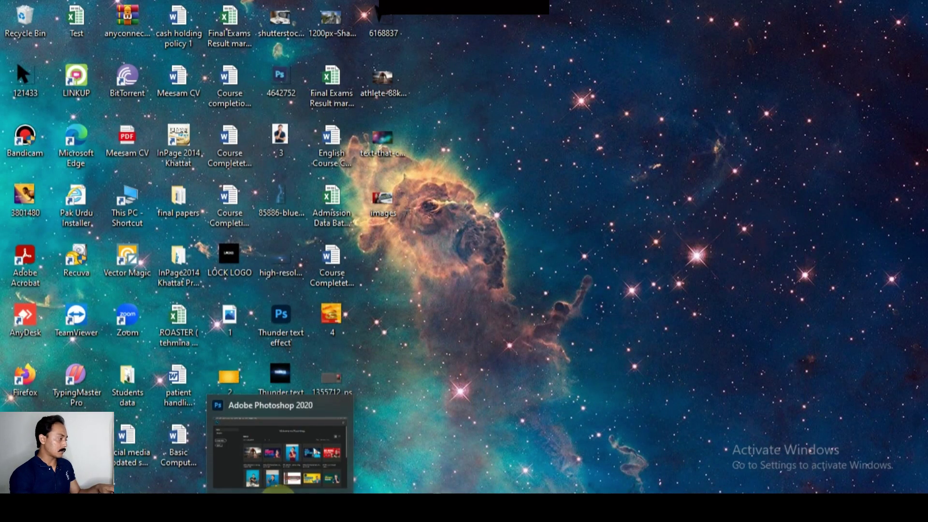
left_click(278, 490)
left_click(54, 163)
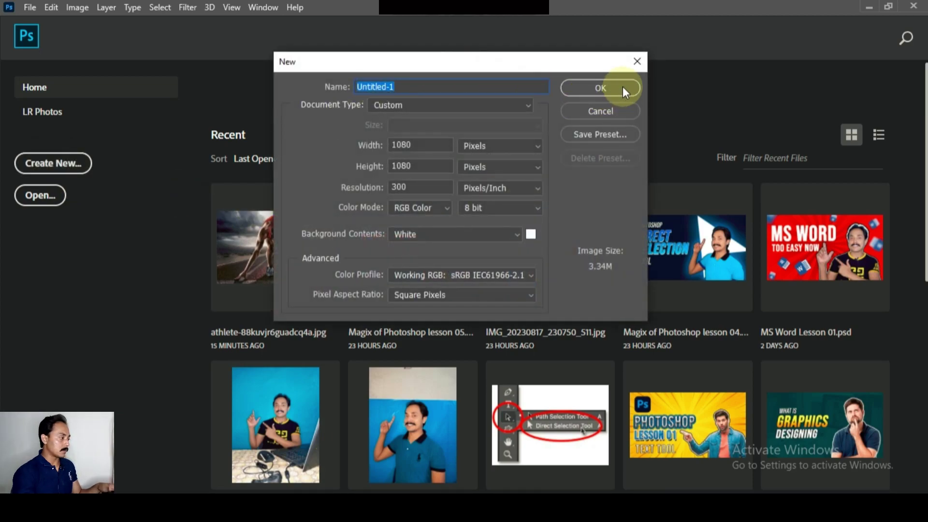
left_click(622, 87)
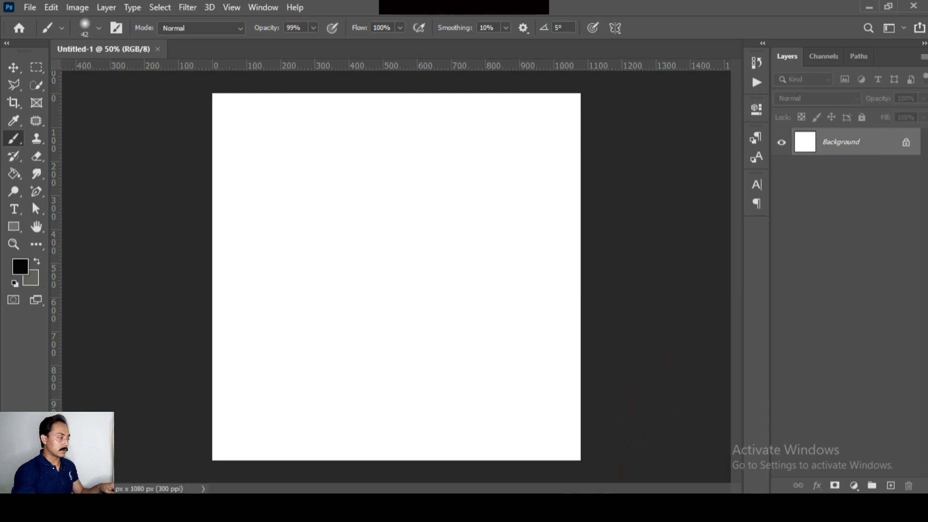
left_click(157, 49)
Step: Drag athlete-88kuvjr6guadcq4a.jpg from the desktop into Photoshop to open it
left_click(869, 7)
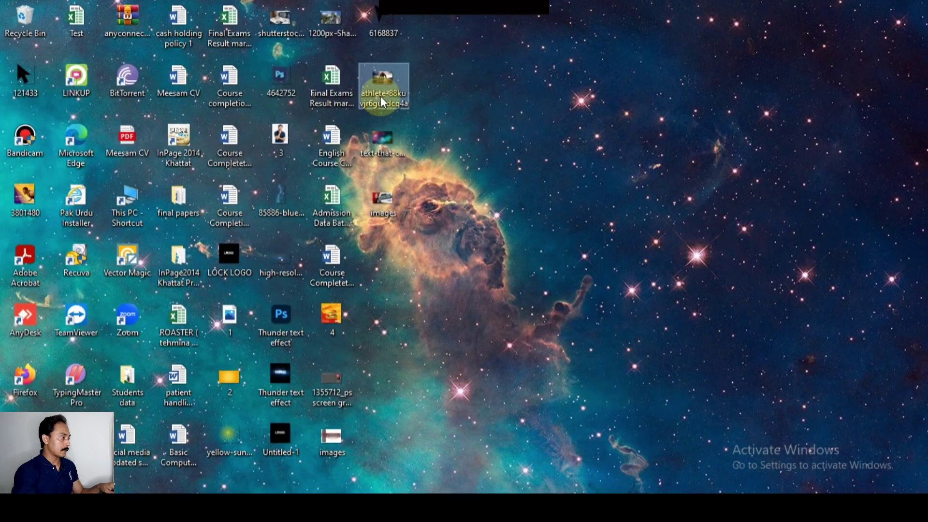
left_click_drag(382, 101, 302, 458)
left_click_drag(290, 505, 321, 398)
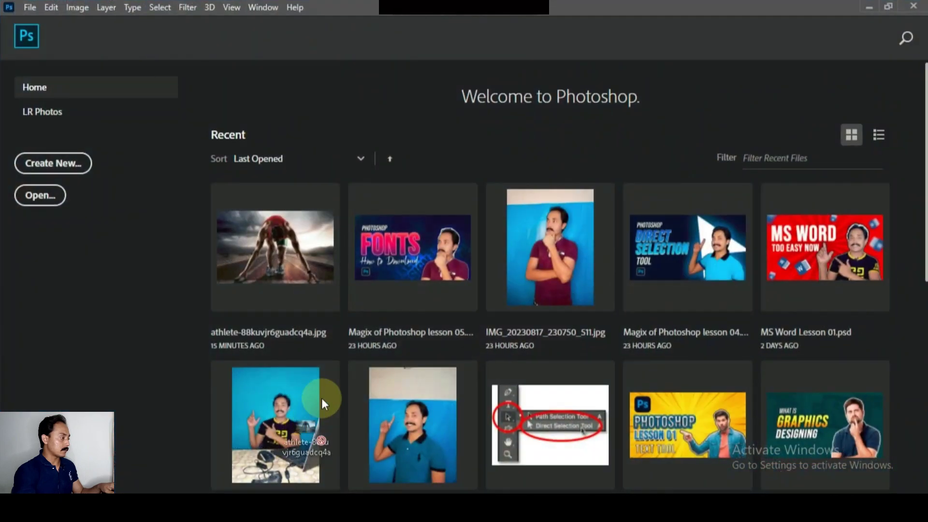
left_click_drag(55, 159, 60, 158)
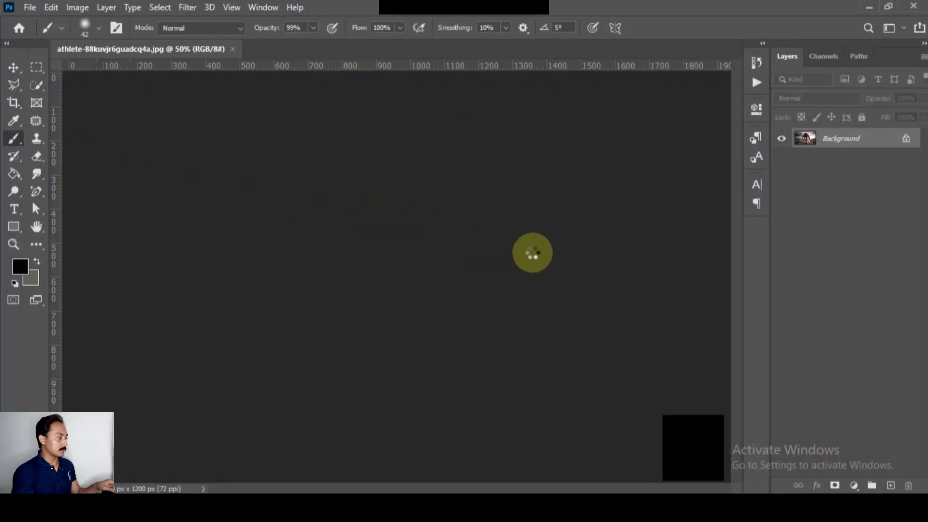
Step: Fit the photo on screen and duplicate the Background layer into Layer 1
key("ctrl+minus")
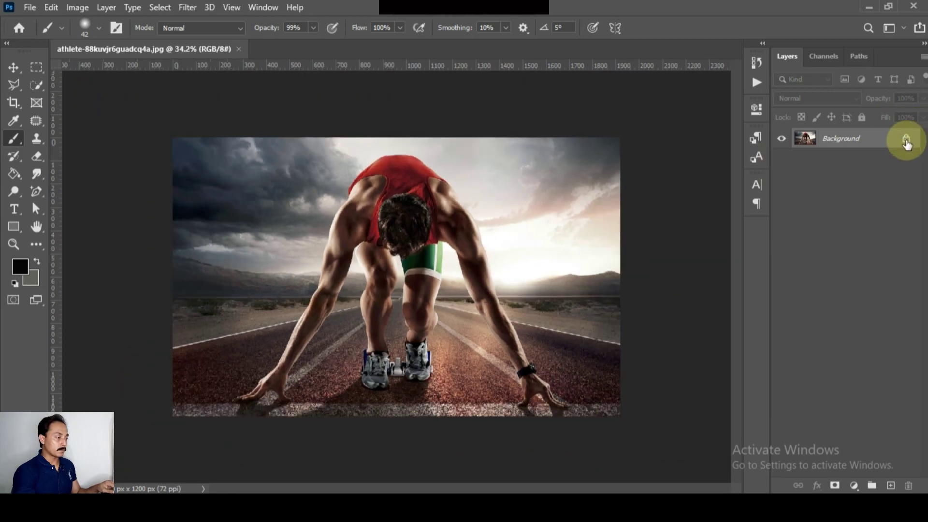
left_click(906, 142)
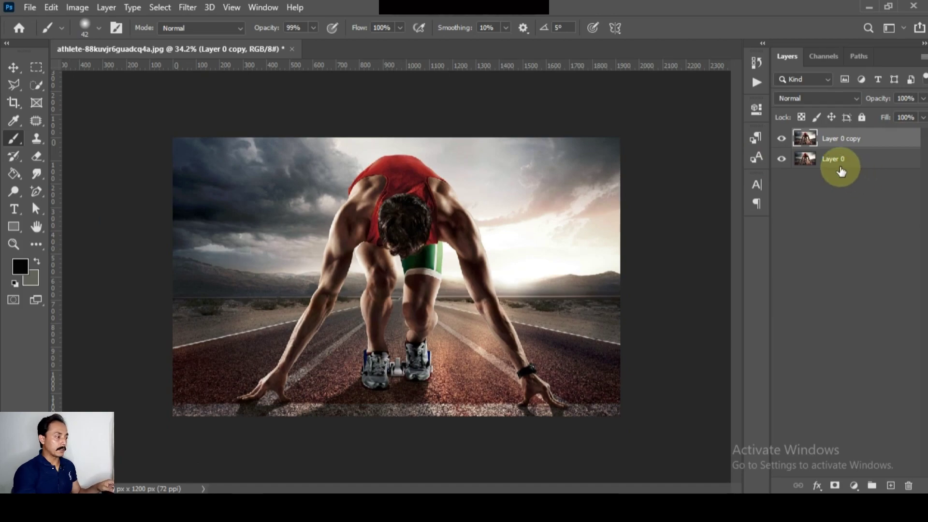
key("ctrl+e")
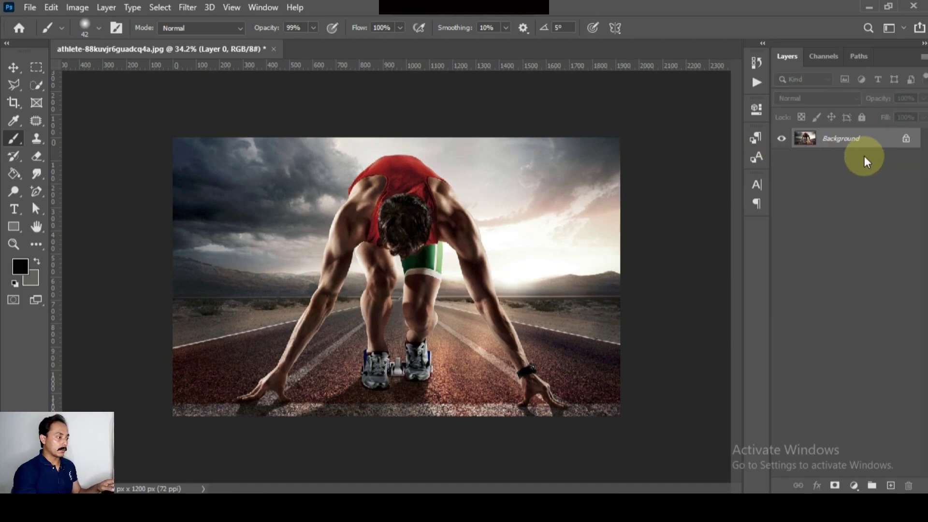
key("ctrl+j")
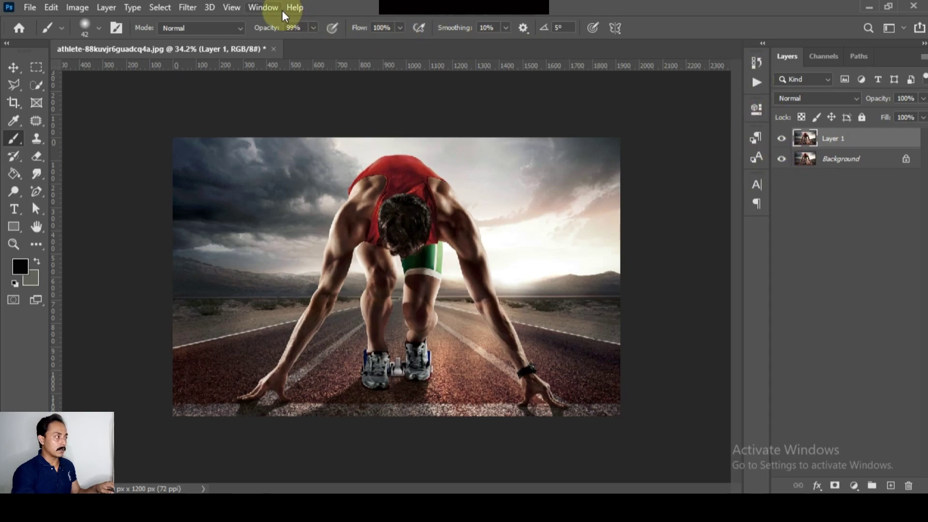
Step: Apply the Properties panel's Remove Background quick action to mask Layer 1 to the athlete
left_click(263, 7)
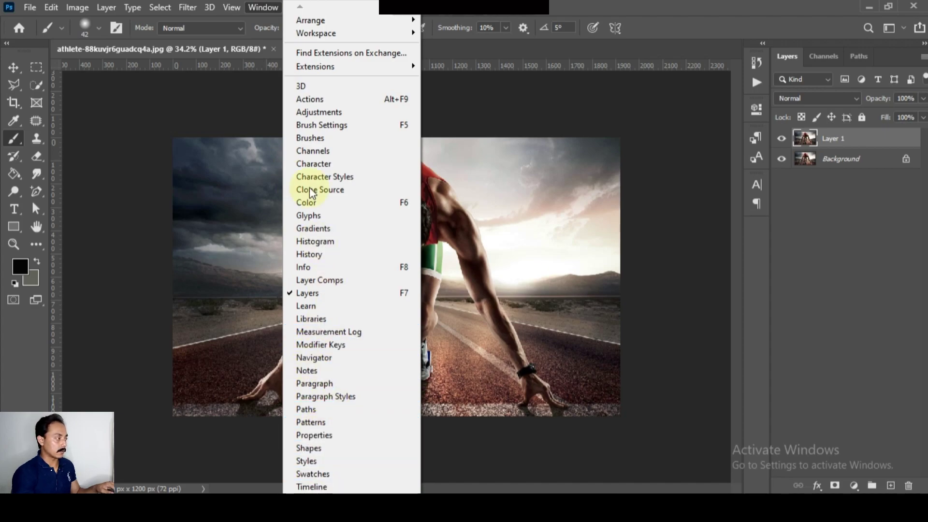
left_click(758, 111)
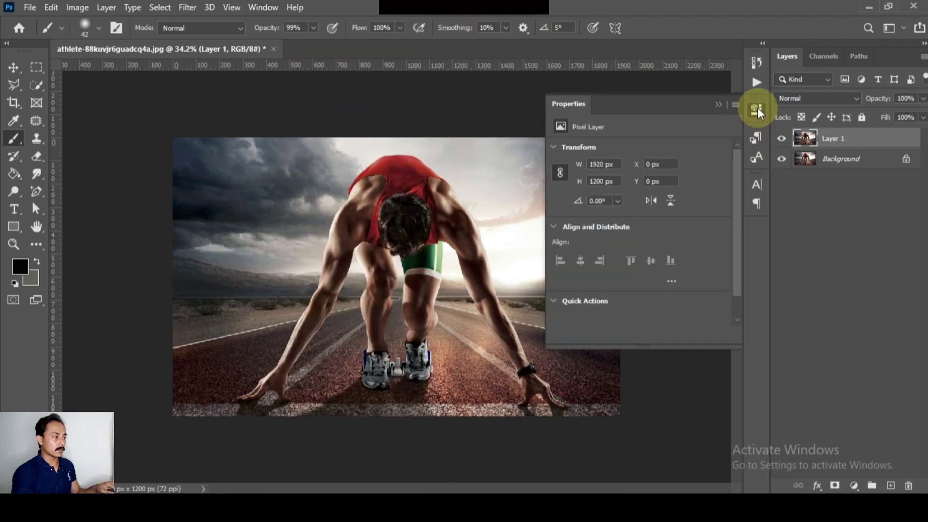
left_click(758, 110)
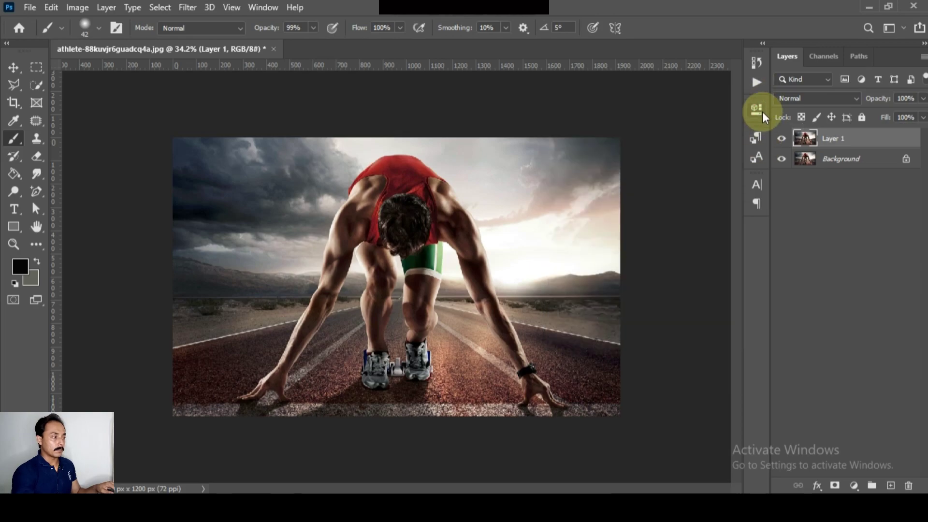
left_click(762, 116)
scroll(650, 253, "down", 1)
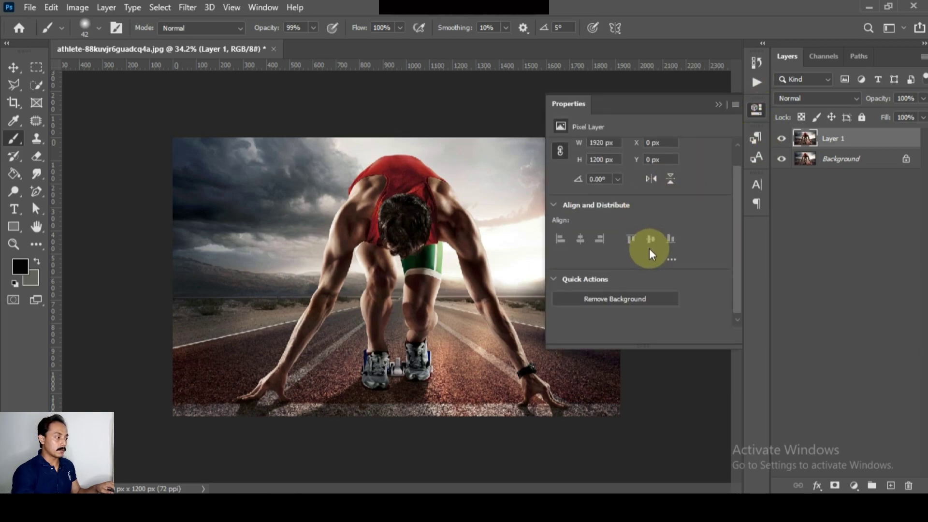
scroll(650, 253, "down", 1)
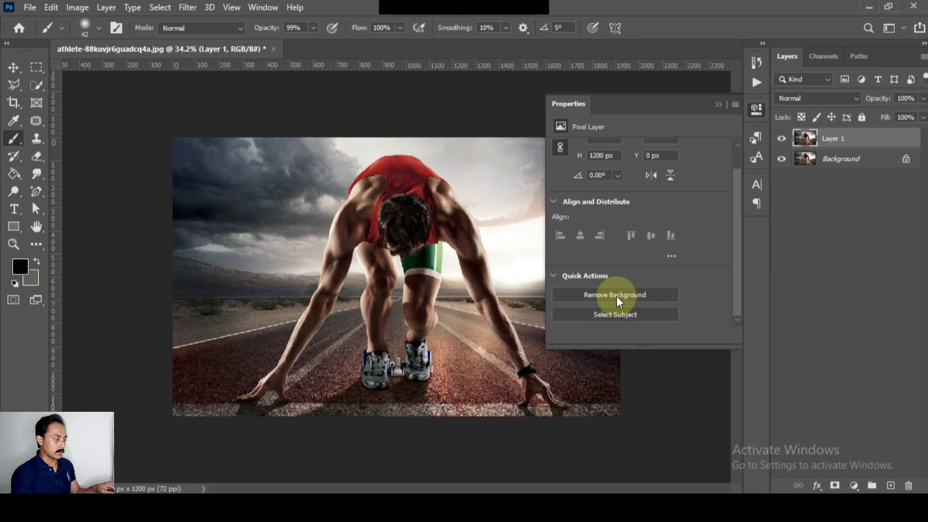
left_click(618, 298)
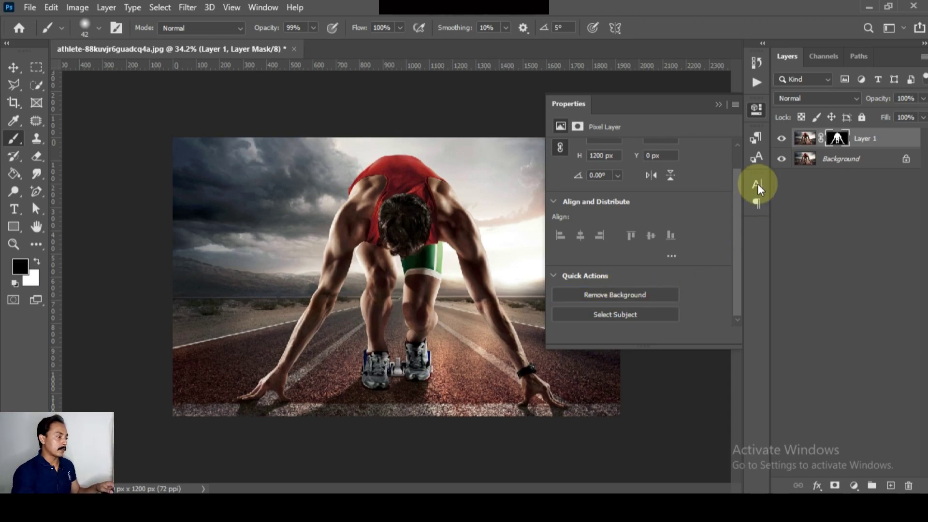
Step: Add FITNESS text on the photo and set its size to 344 pt
left_click(717, 105)
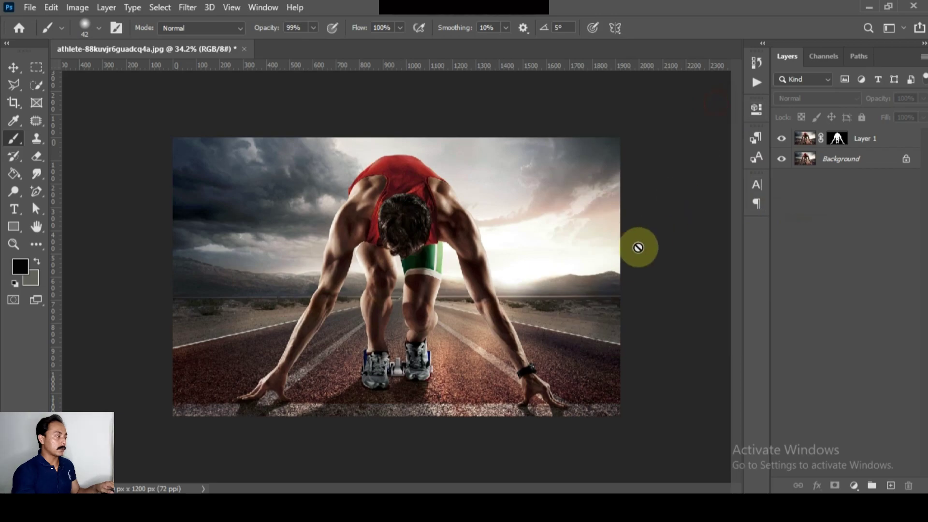
key("t")
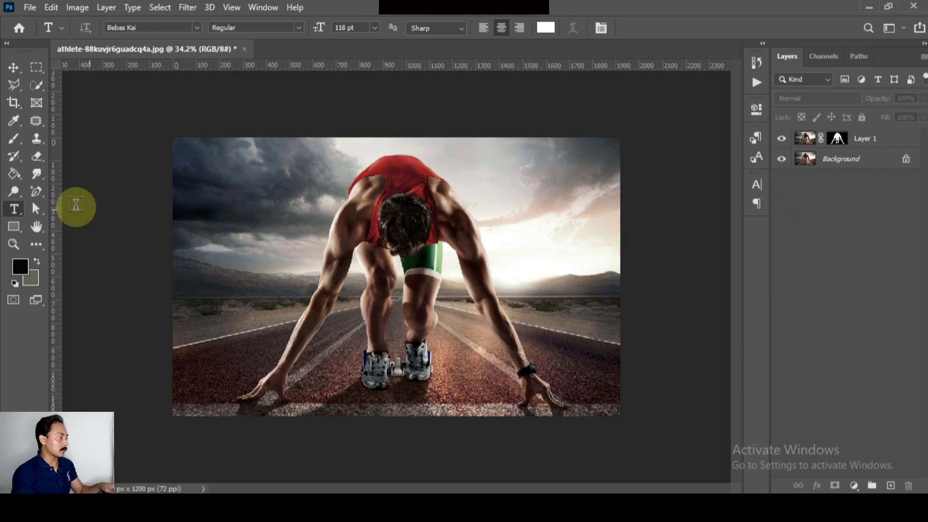
left_click(279, 224)
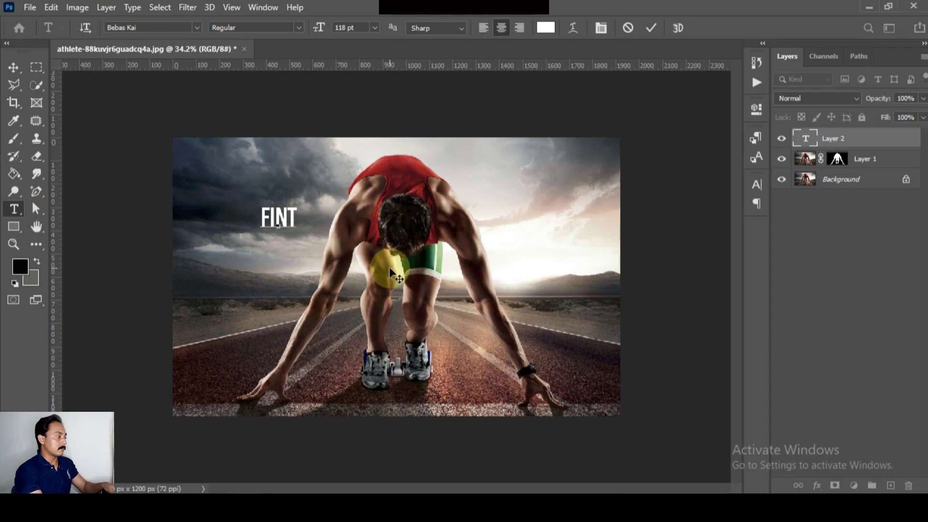
key("ctrl+a")
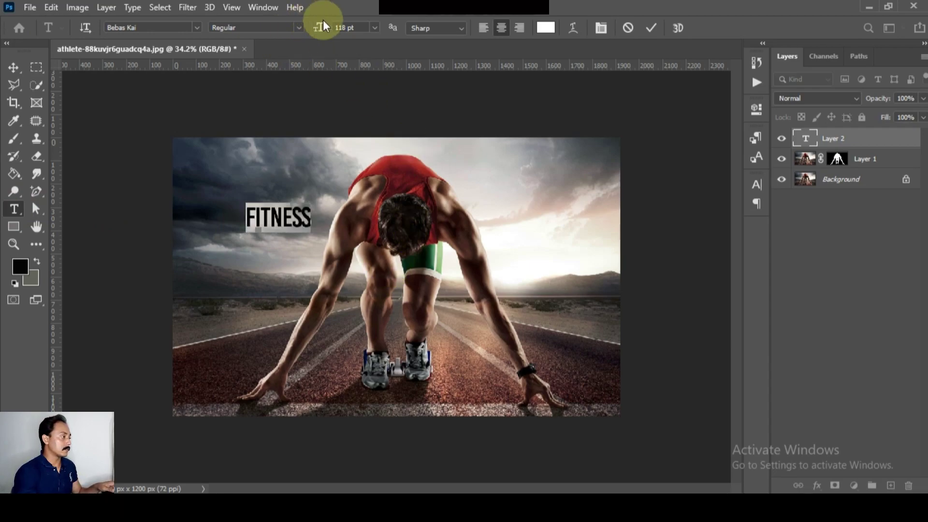
left_click_drag(319, 28, 460, 27)
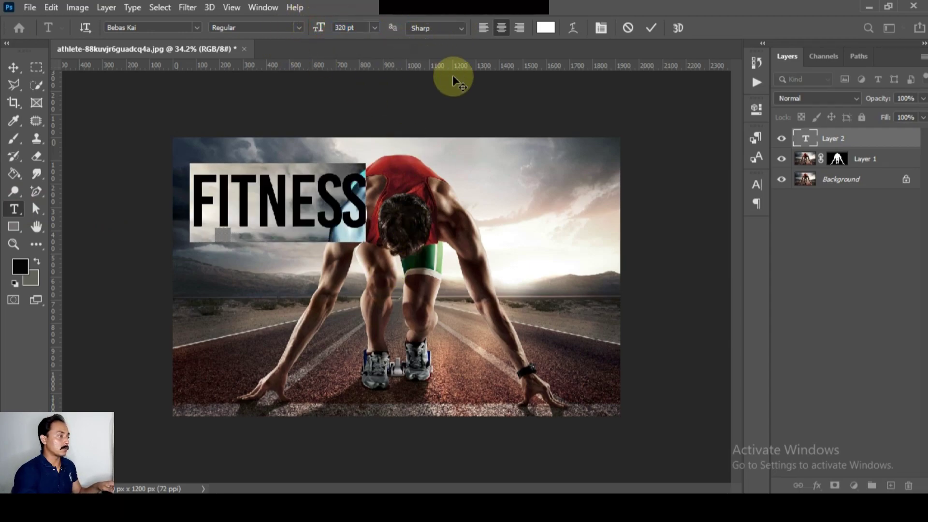
left_click_drag(324, 32, 332, 29)
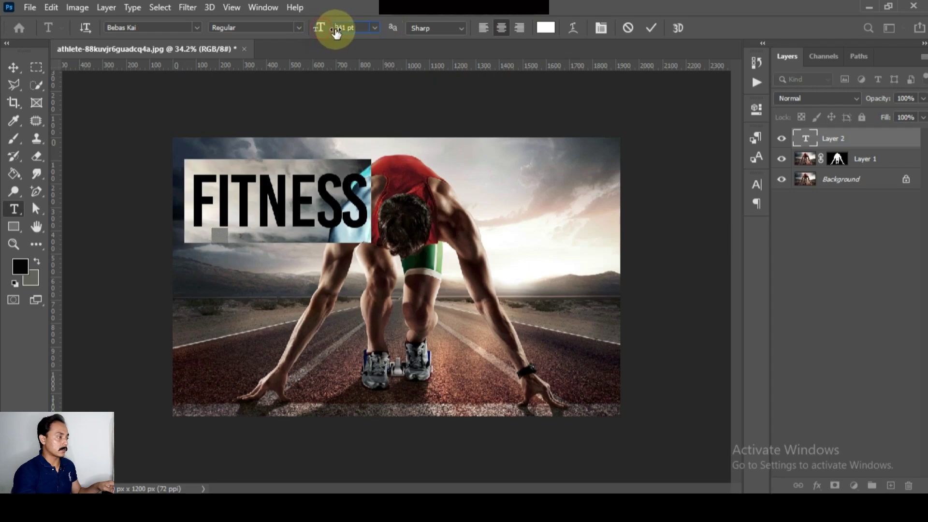
left_click(651, 27)
Step: Centre FITNESS on the photo, scale it up about 133%, and nudge it slightly left
key("v")
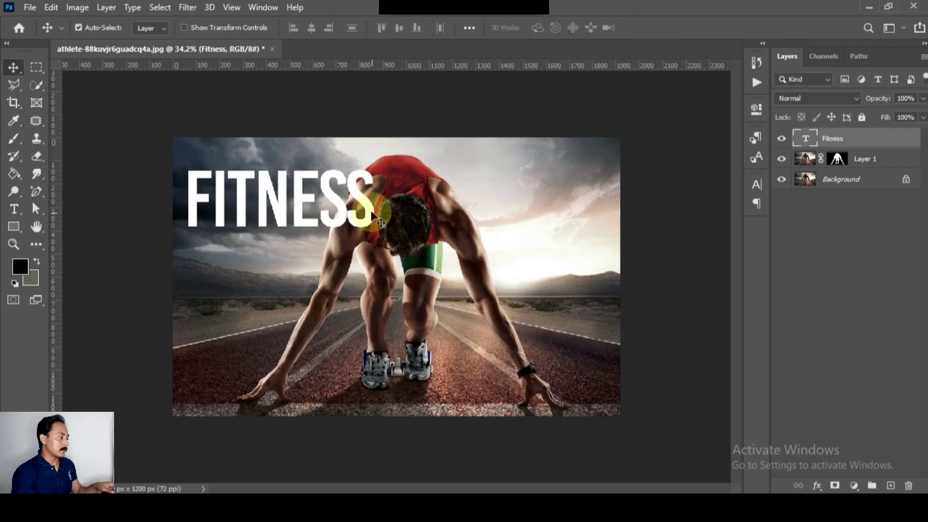
mouse_move(378, 207)
left_mouse_down()
mouse_move(506, 212)
mouse_move(490, 232)
left_mouse_up()
key("ctrl+t")
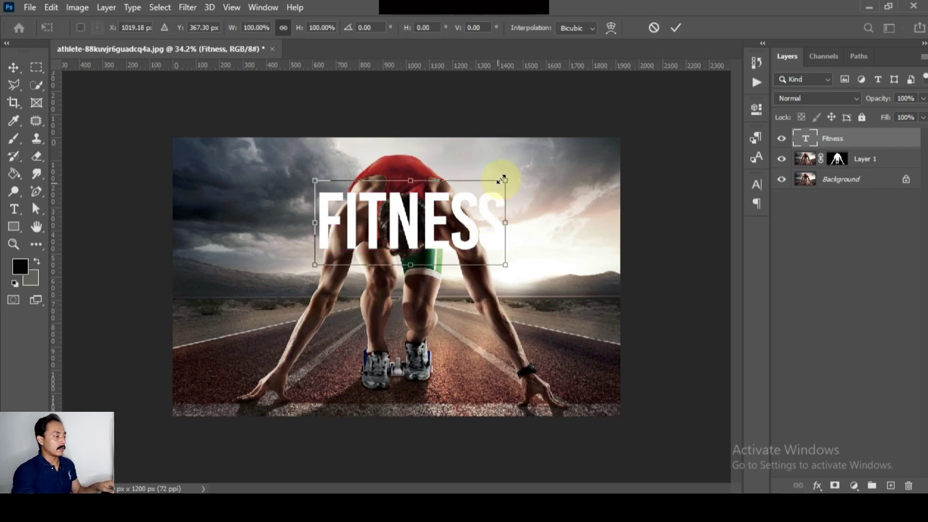
left_click_drag(509, 178, 537, 167)
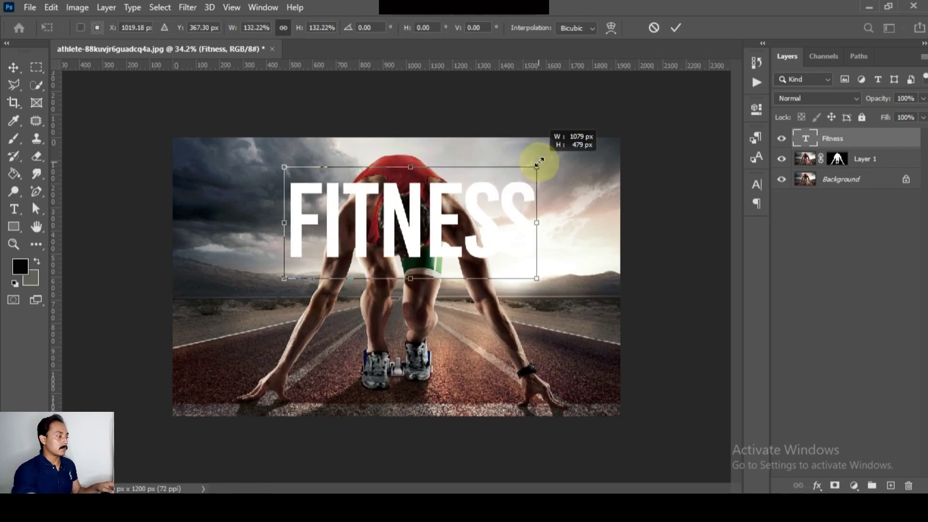
left_click(676, 28)
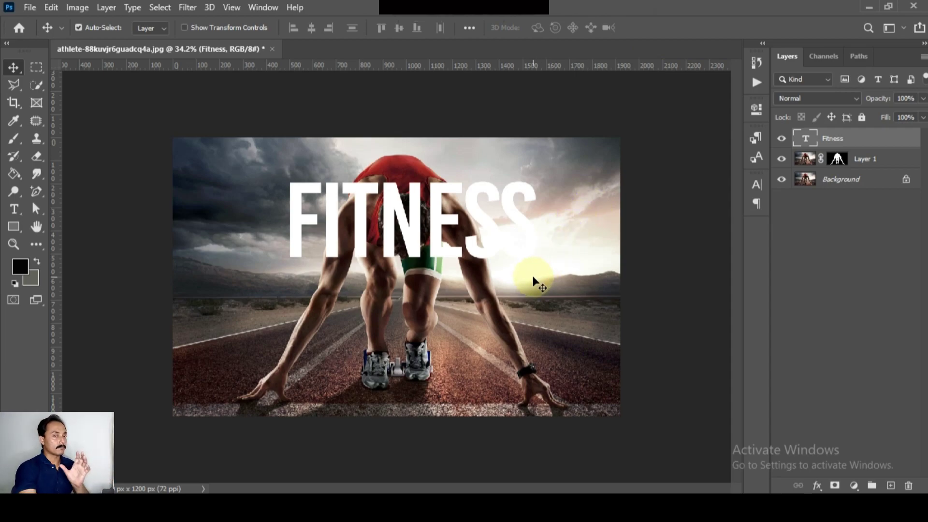
left_click_drag(447, 225, 436, 224)
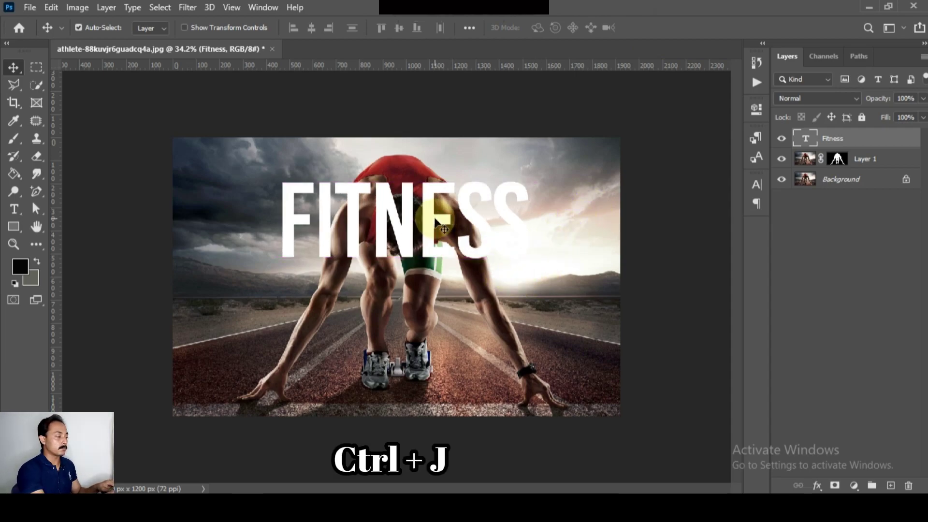
Step: Duplicate the Fitness layer, move the original below Layer 1, and set the copy's fill to 0%
key("ctrl+j")
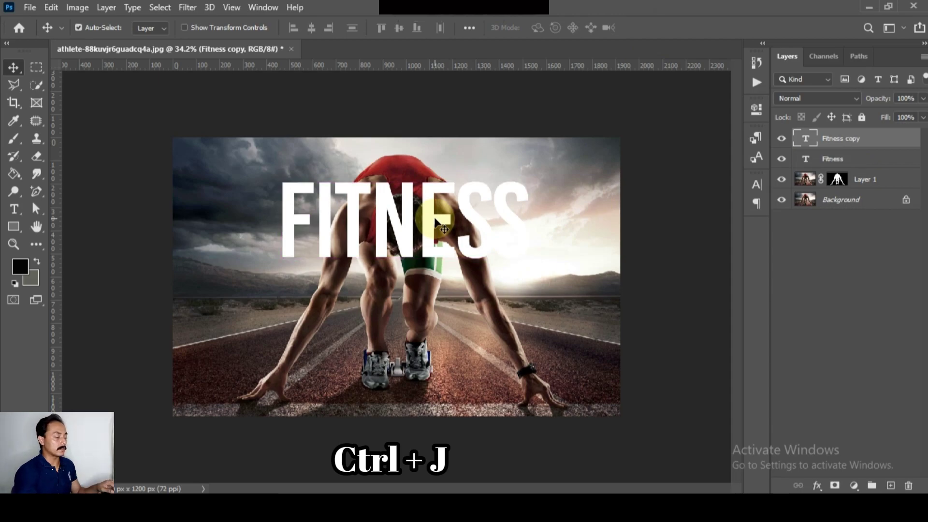
left_click(835, 159)
left_click_drag(842, 163, 841, 188)
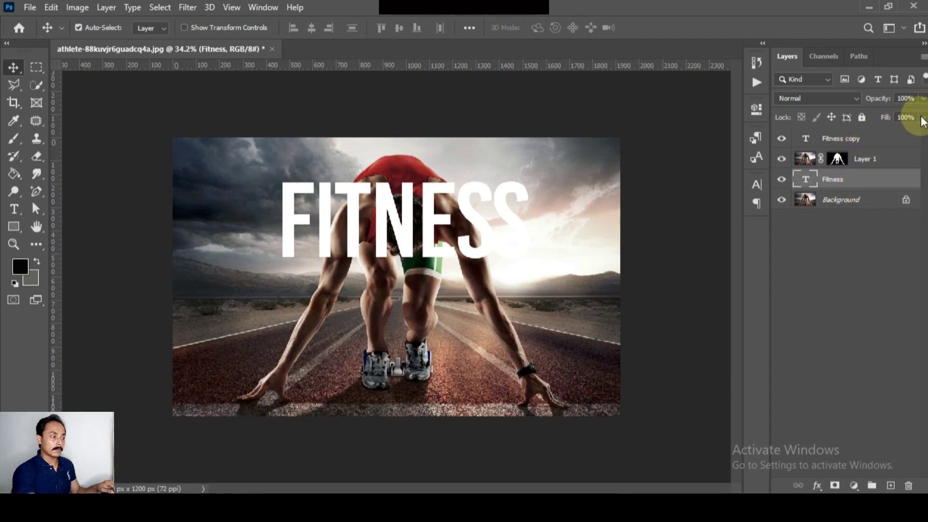
left_click(839, 140)
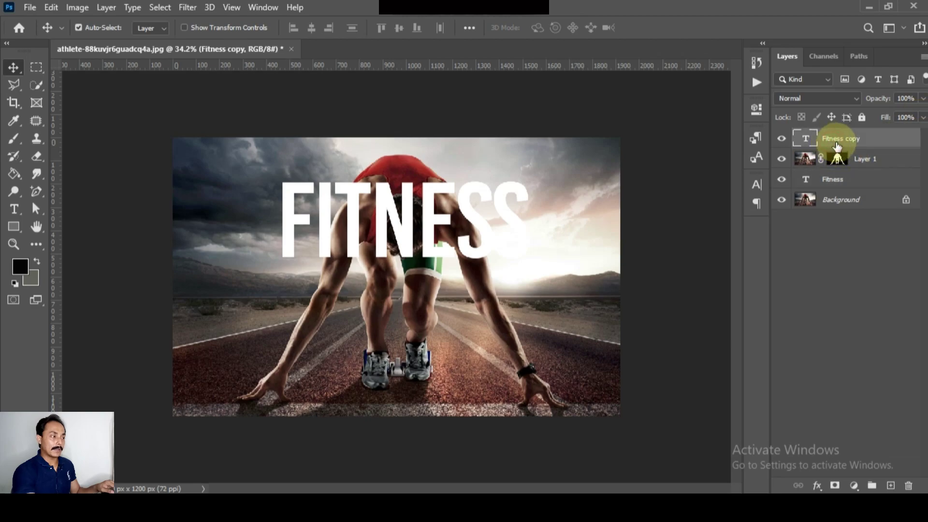
left_click(923, 119)
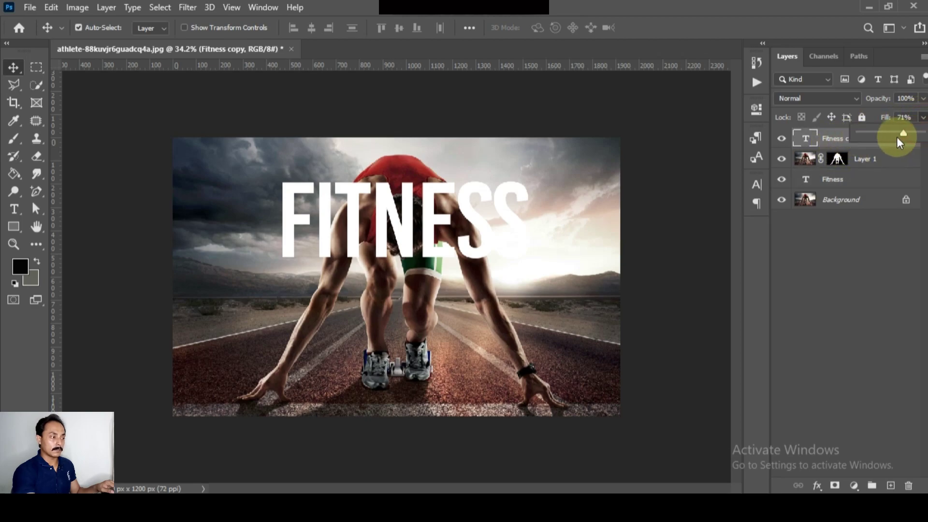
left_click_drag(861, 142, 820, 207)
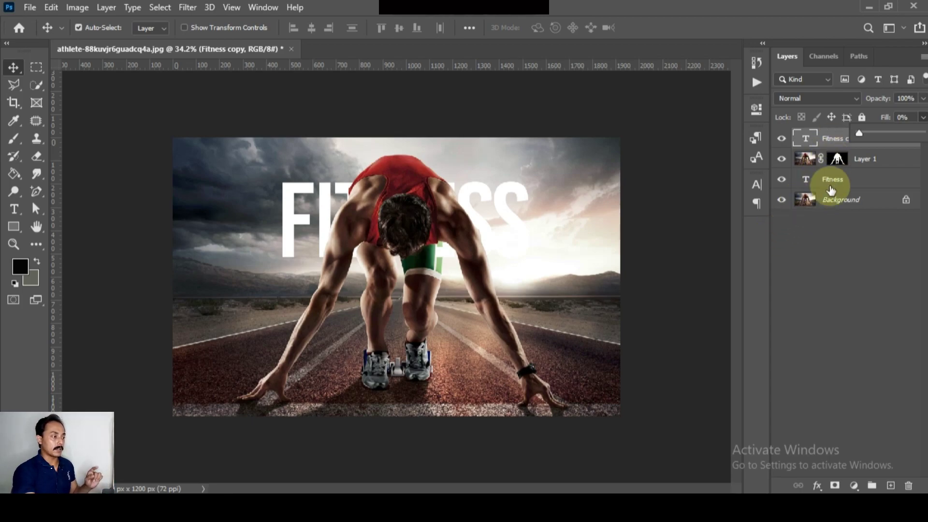
left_click(833, 186)
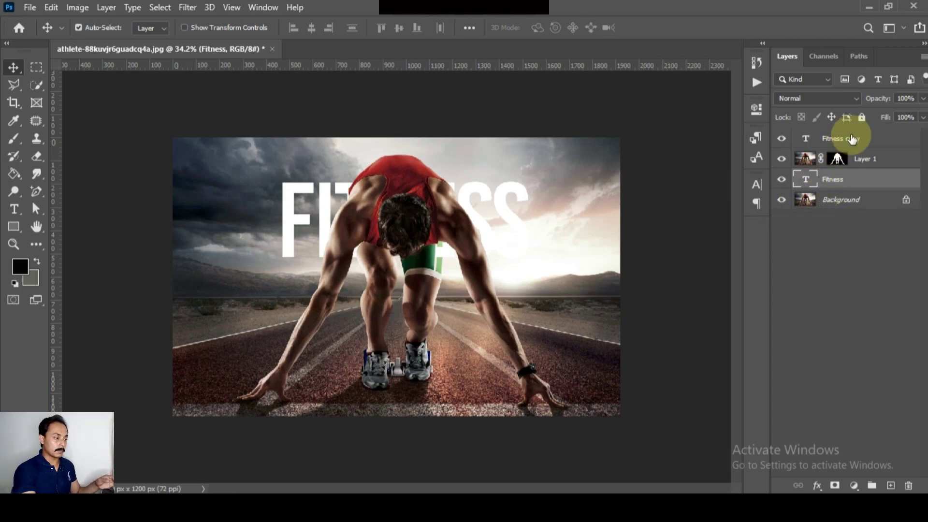
Step: Try a Stroke effect on the original Fitness layer, then cancel it
left_click(817, 486)
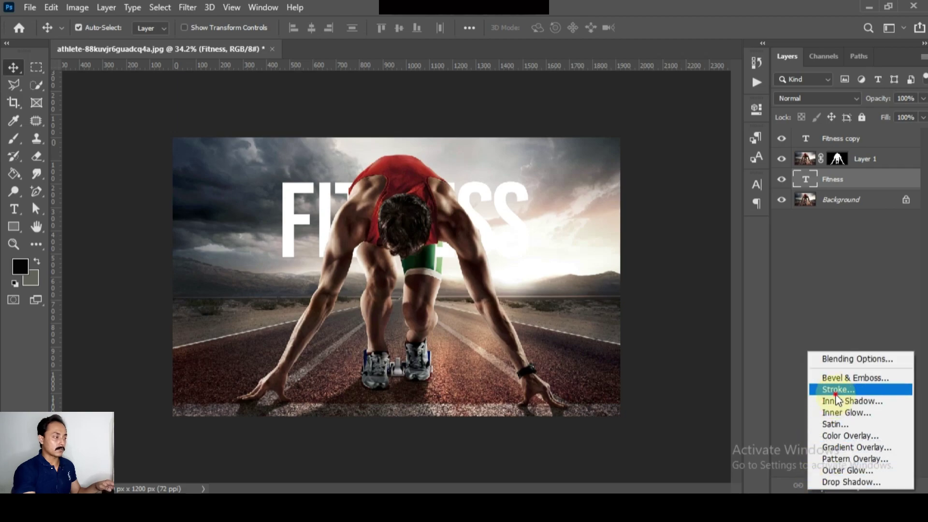
left_click(816, 393)
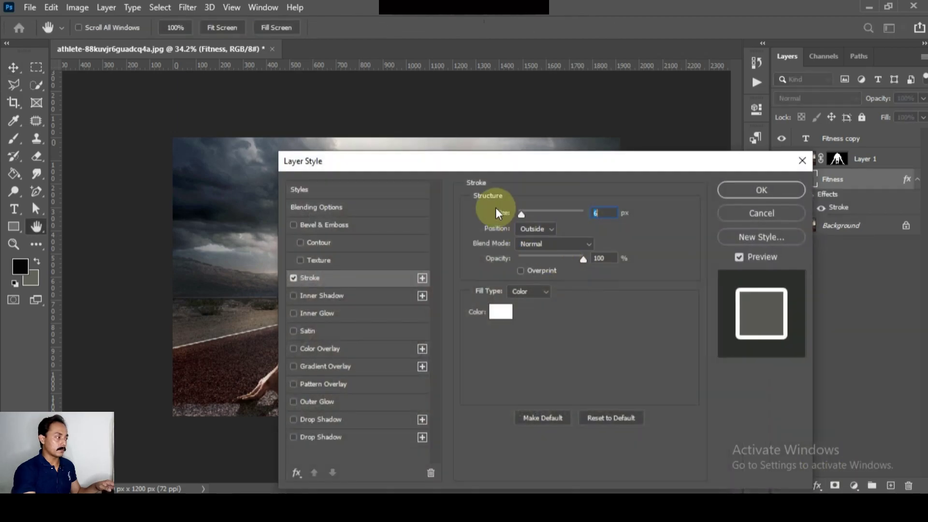
left_click_drag(457, 158, 511, 203)
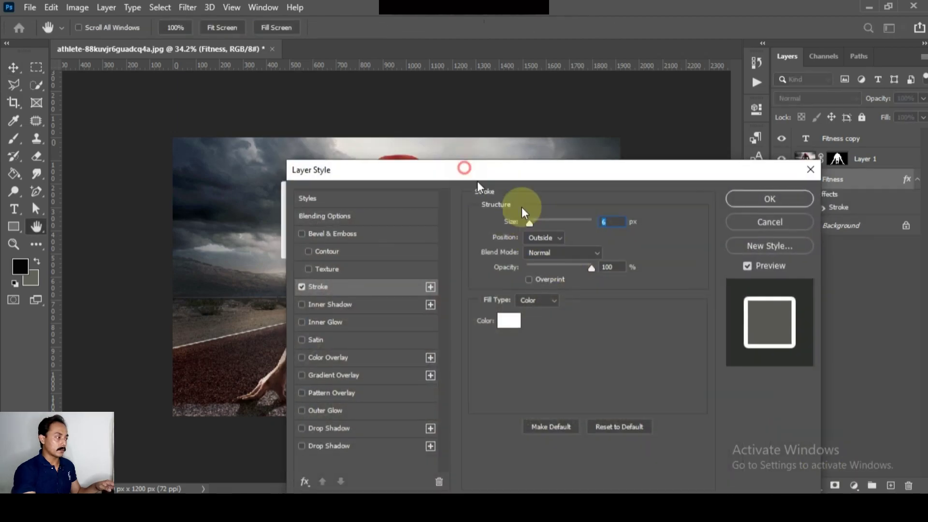
type("2")
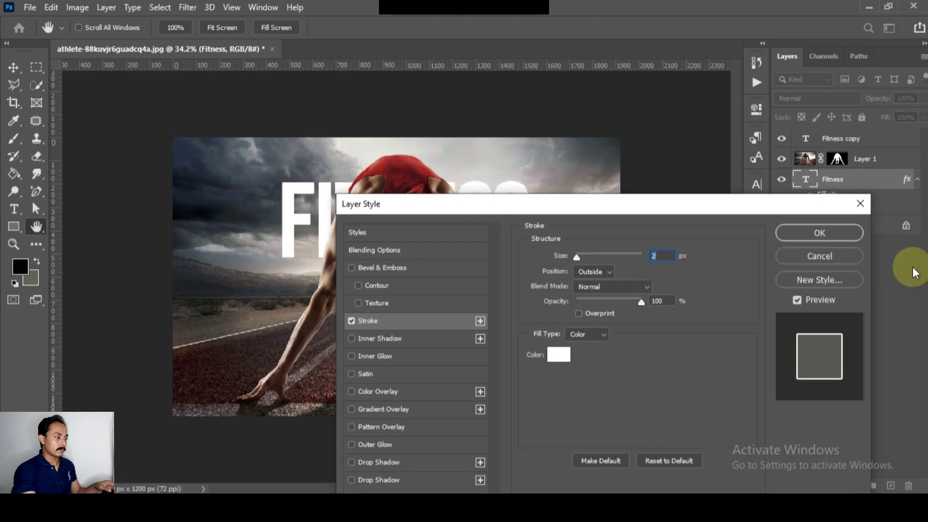
left_click(851, 257)
Step: Give the Fitness copy layer a white outside stroke of about 6 px
left_click(849, 139)
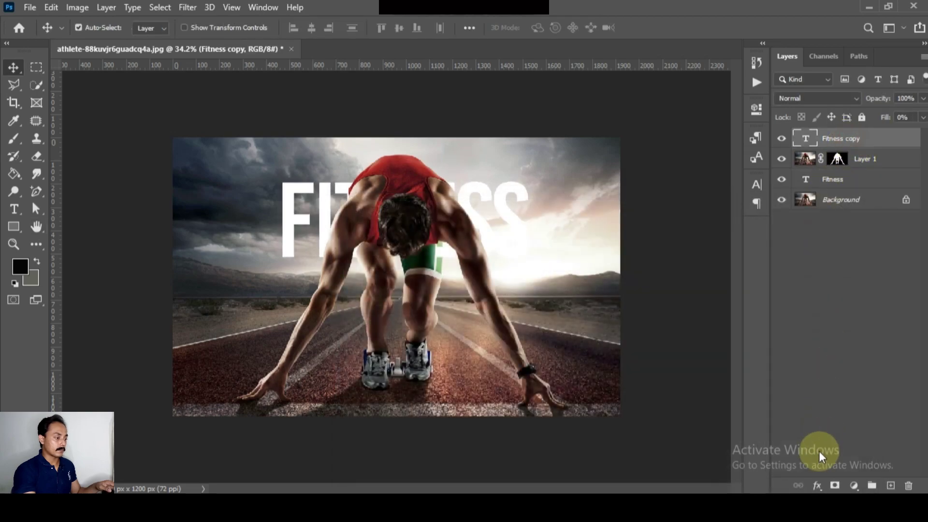
left_click(817, 485)
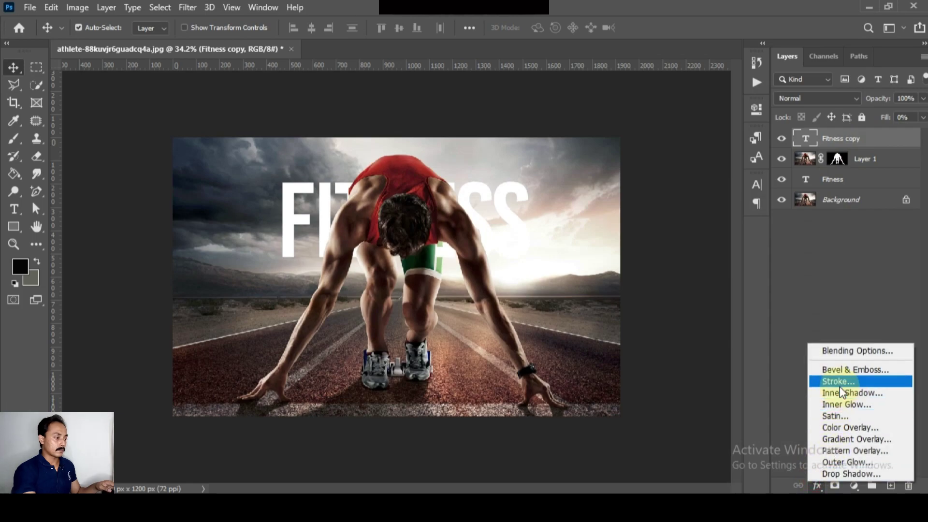
left_click(817, 382)
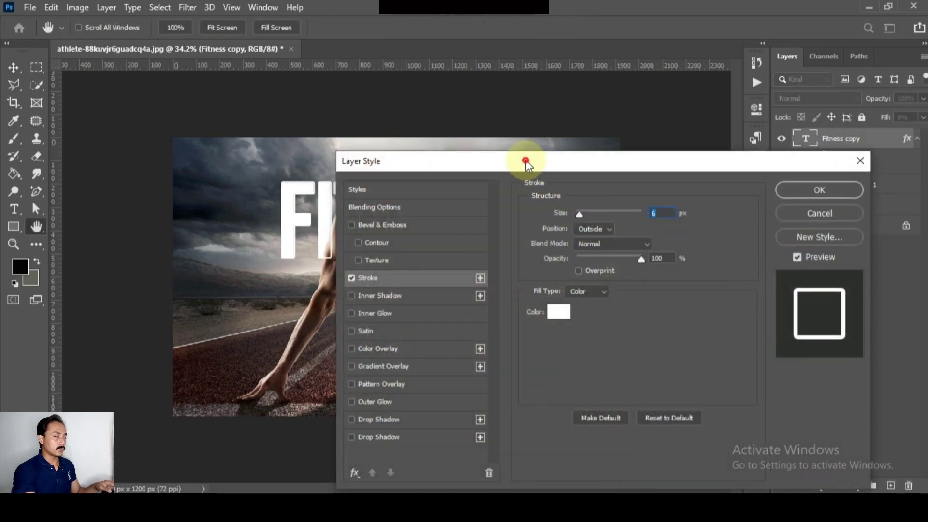
left_click_drag(526, 164, 424, 236)
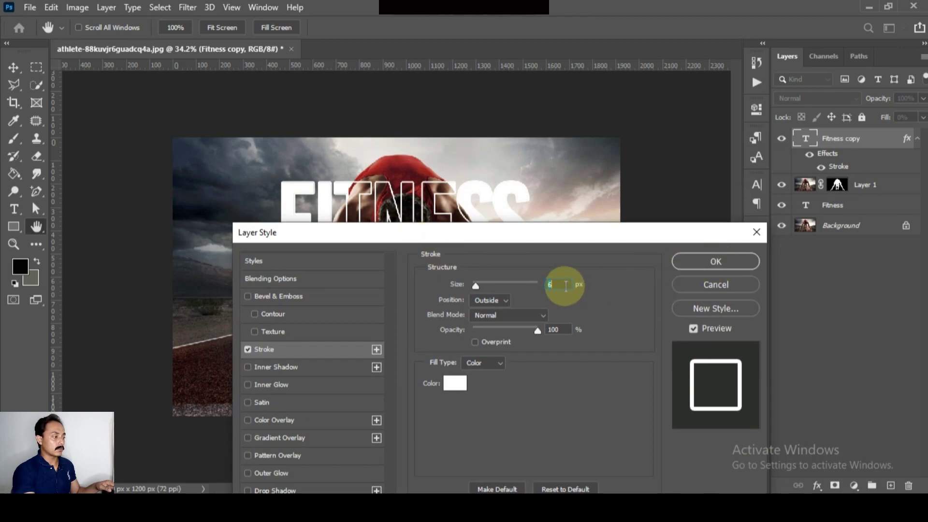
key("Up")
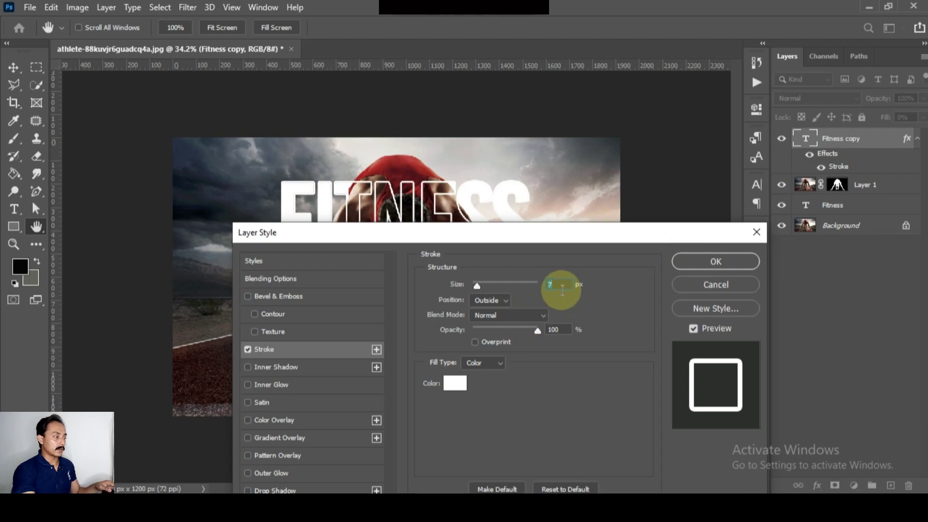
key("Up")
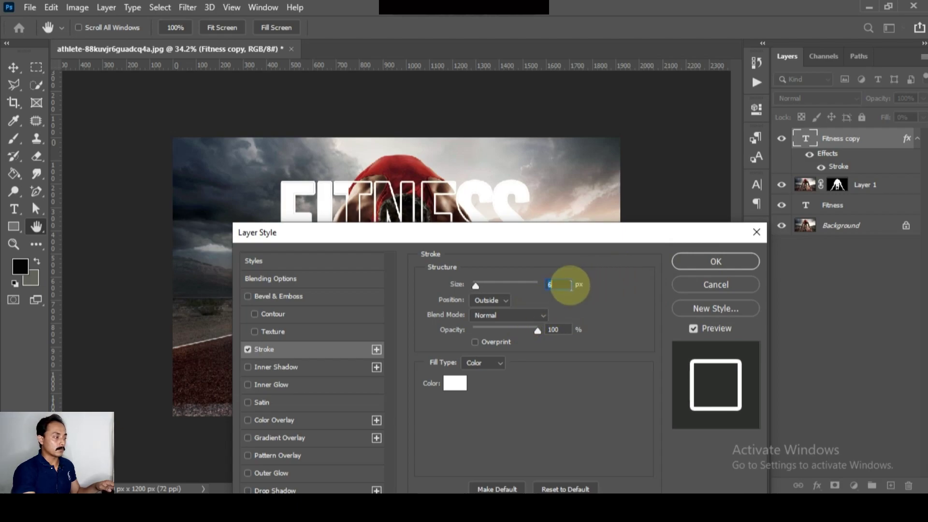
left_click(691, 263)
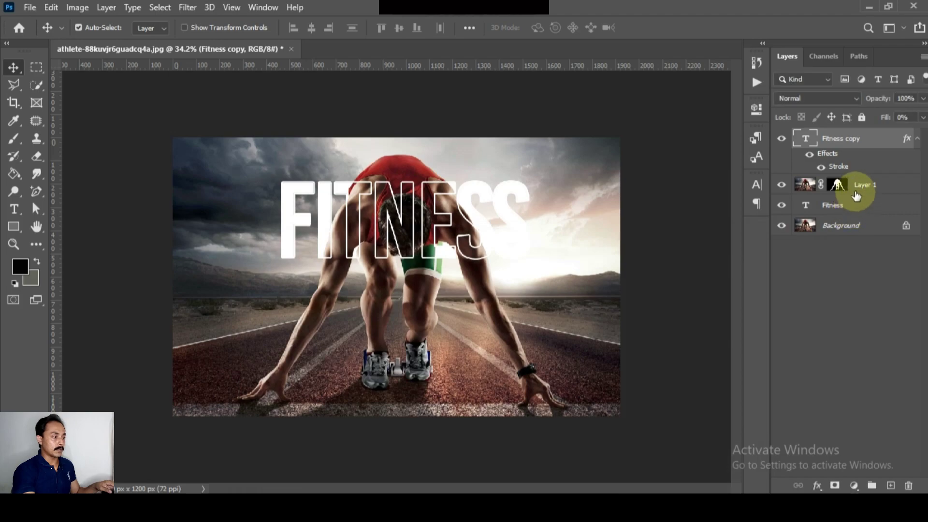
Step: Select both Fitness layers and drag the text down across the athlete's middle
left_click(848, 208, "ctrl")
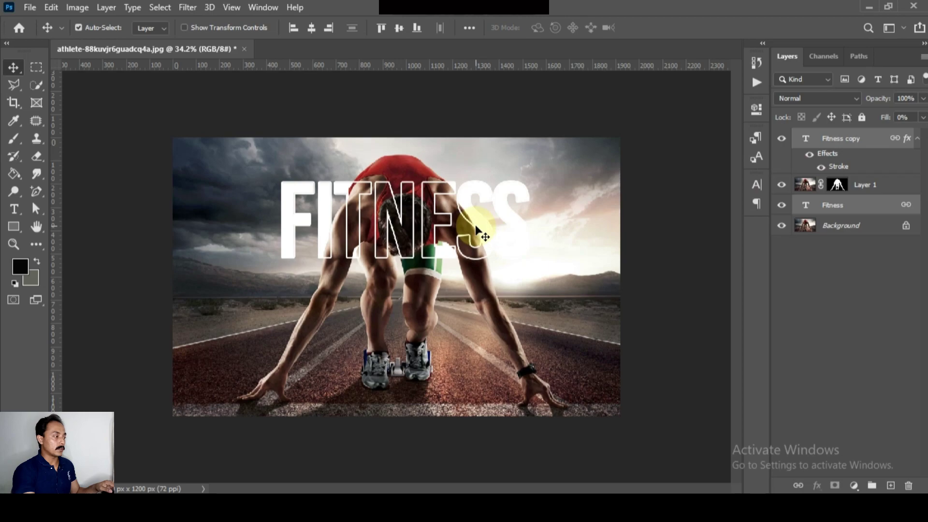
mouse_move(477, 231)
left_mouse_down()
mouse_move(245, 339)
mouse_move(488, 353)
mouse_move(394, 220)
mouse_move(486, 182)
mouse_move(458, 251)
mouse_move(585, 256)
mouse_move(365, 267)
mouse_move(496, 261)
mouse_move(462, 264)
mouse_move(471, 257)
left_mouse_up()
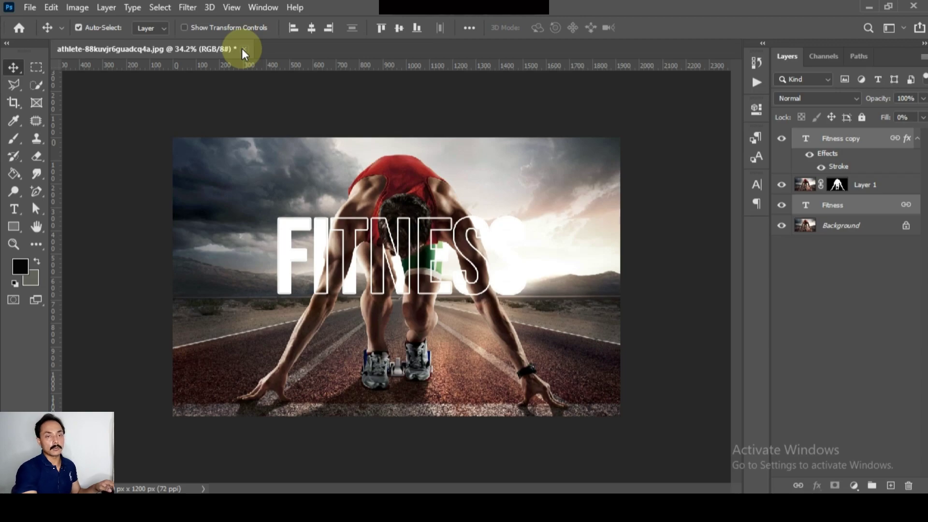
Step: Close the athlete document without saving and create a new 1080x1080 document
left_click(244, 49)
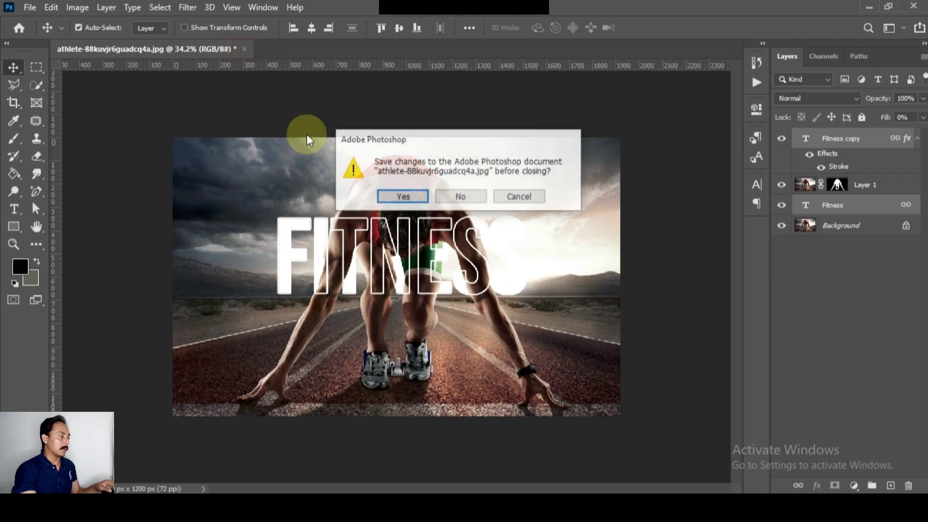
left_click(462, 197)
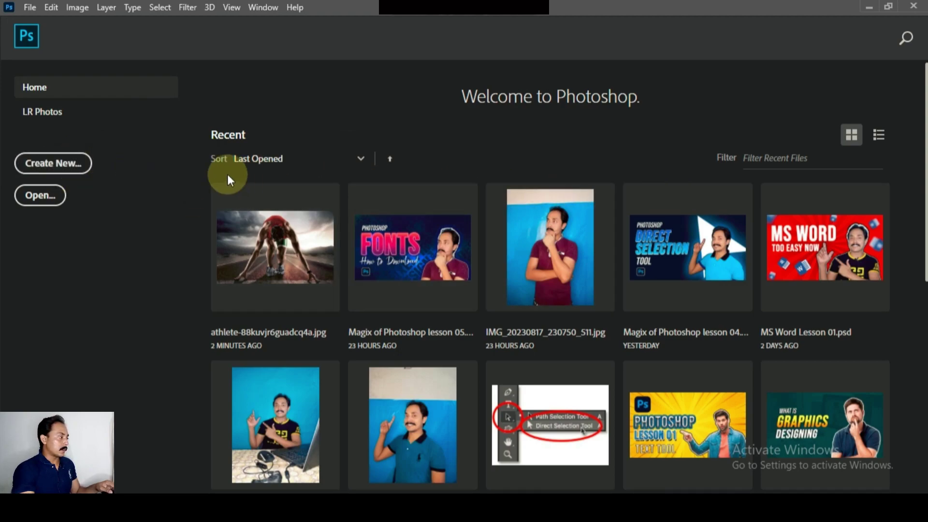
left_click(75, 163)
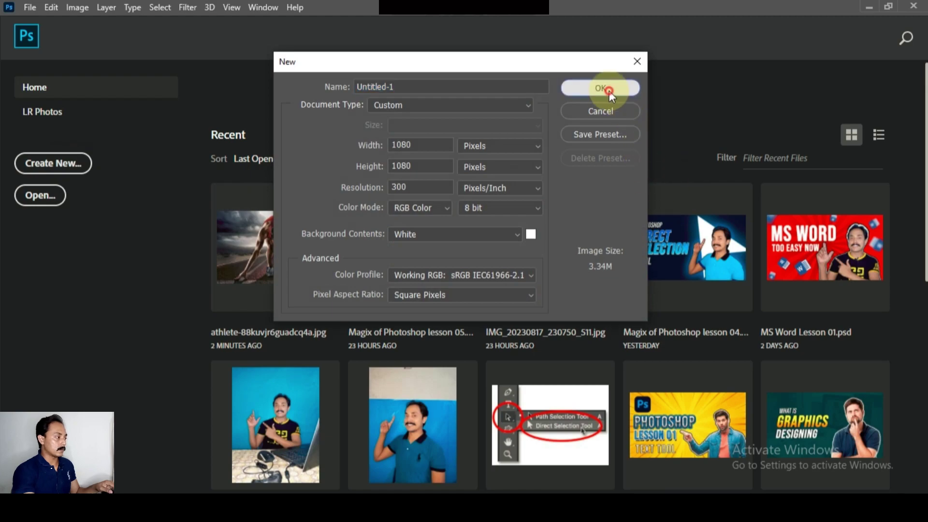
left_click(599, 91)
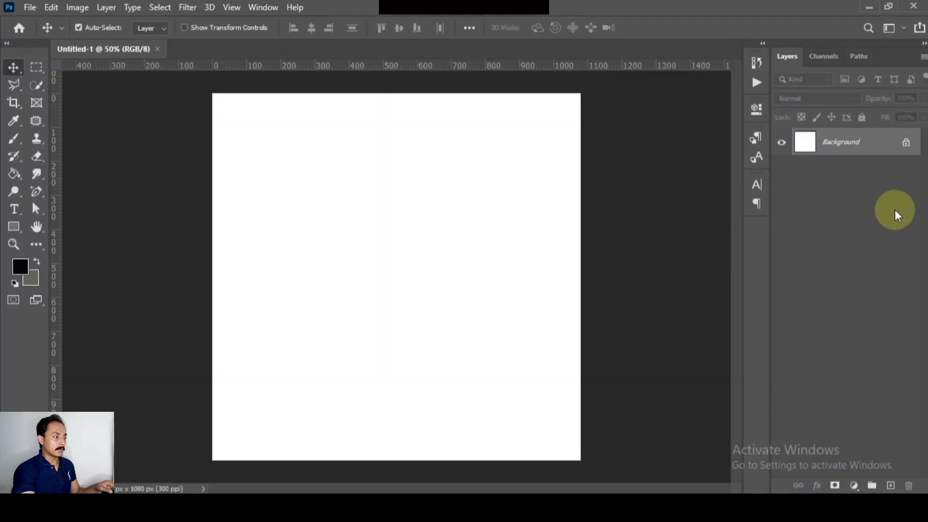
Step: Unlock the Background layer and apply a pink-purple Gradient Overlay to it
left_click(906, 145)
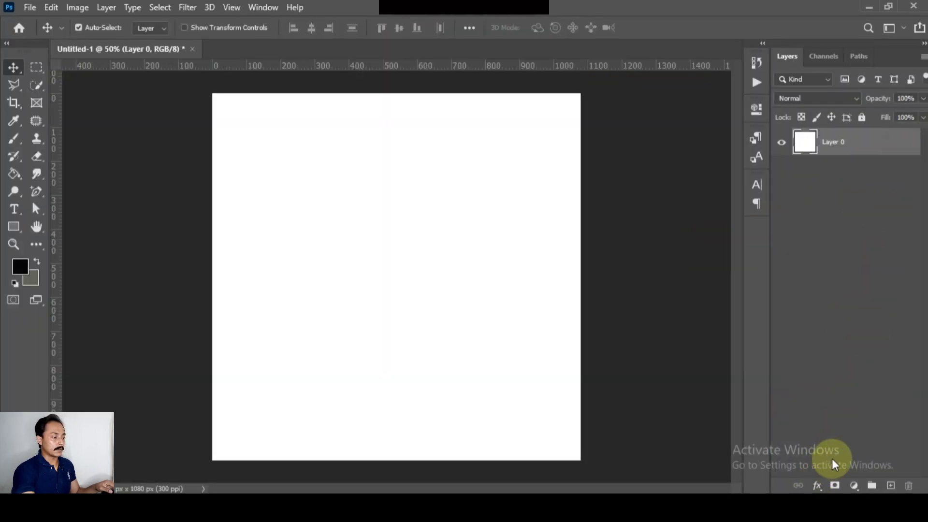
left_click(817, 485)
left_click(843, 440)
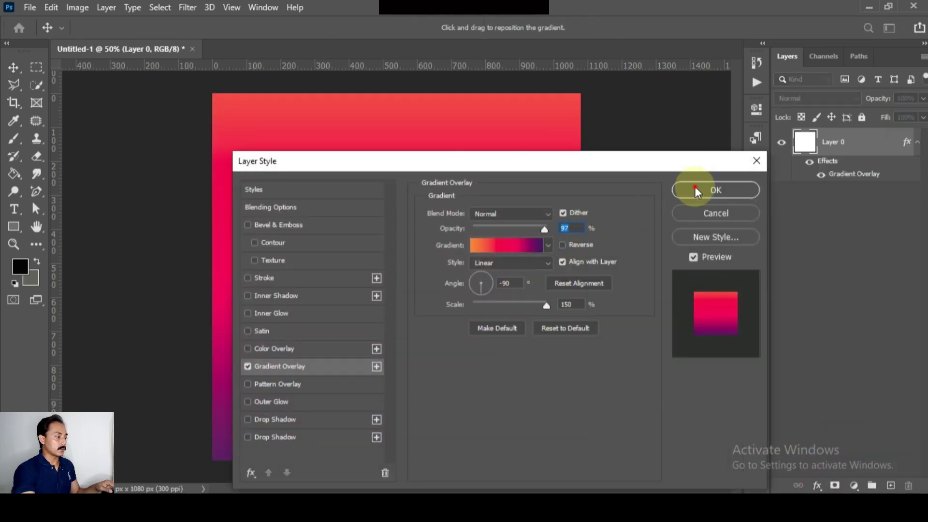
left_click(696, 190)
Step: Type white SLICE in Bebas Kai and shrink it to about 43% inside the square
key("t")
left_click(357, 252)
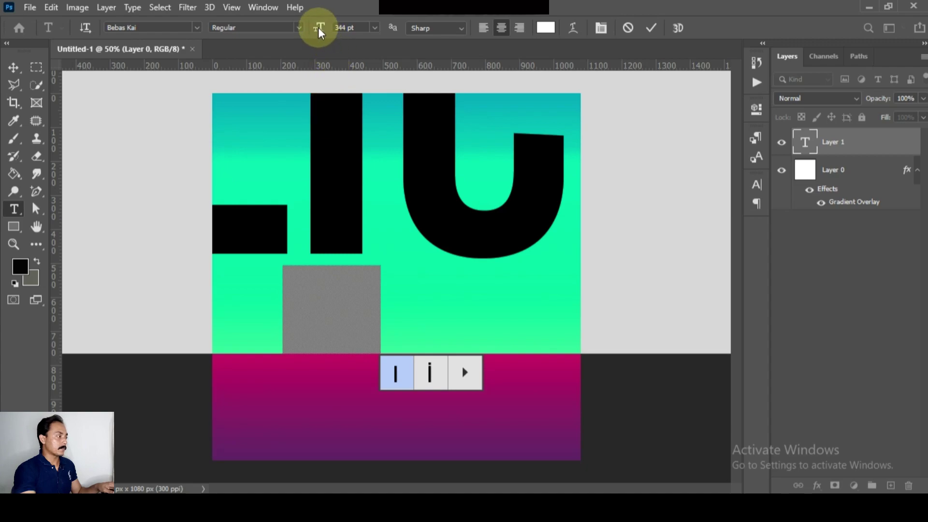
left_click(650, 28)
key("ctrl+t")
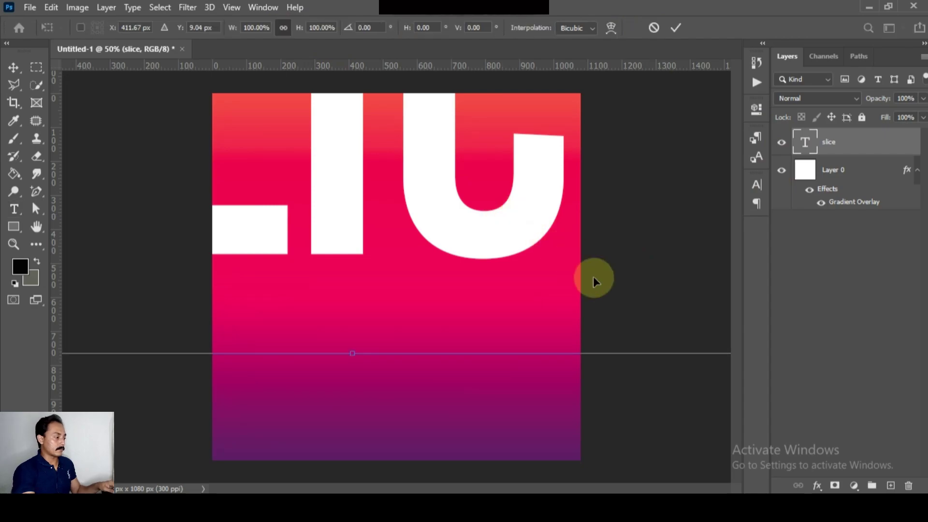
key("ctrl+minus")
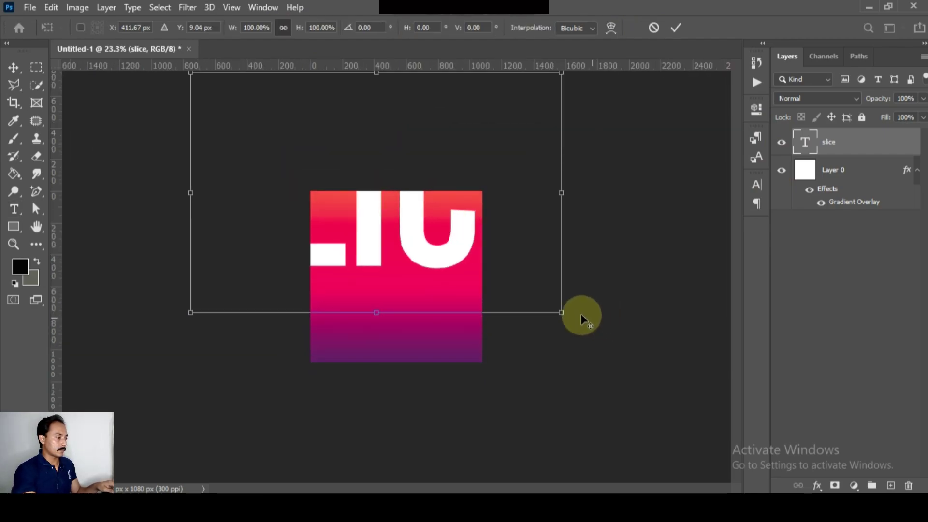
left_click_drag(563, 314, 459, 246)
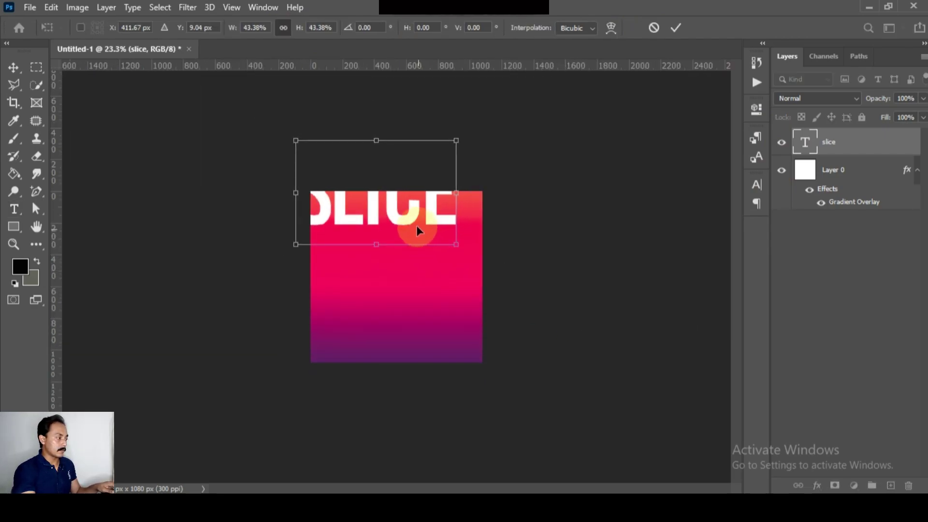
mouse_move(411, 227)
left_mouse_down()
mouse_move(437, 302)
mouse_move(429, 290)
left_mouse_up()
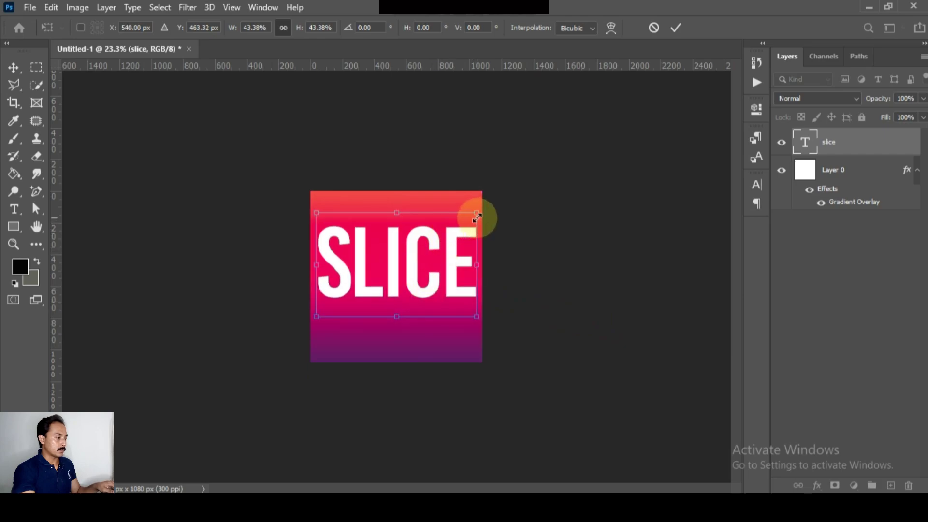
left_click_drag(478, 215, 450, 255)
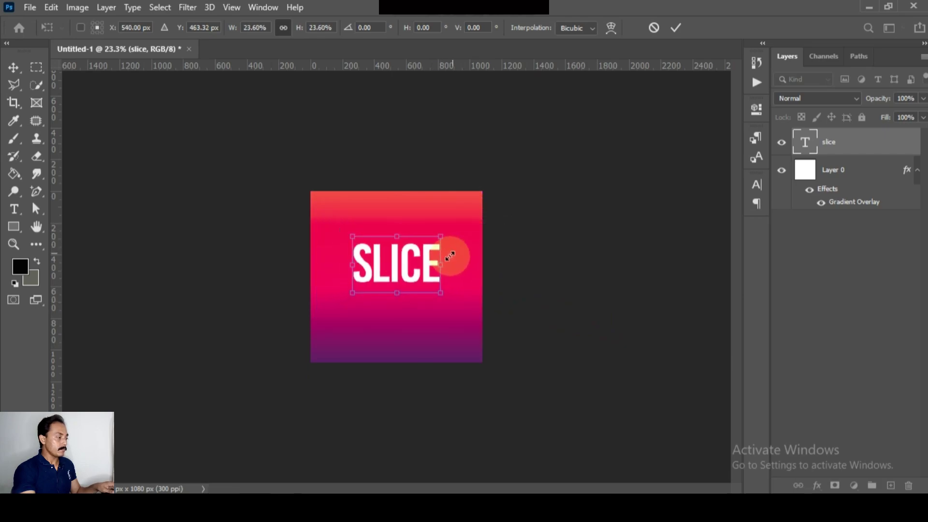
left_click(675, 28)
Step: Shrink SLICE further to 90% and finalize it centred on the square
key("ctrl+plus")
key("ctrl+plus")
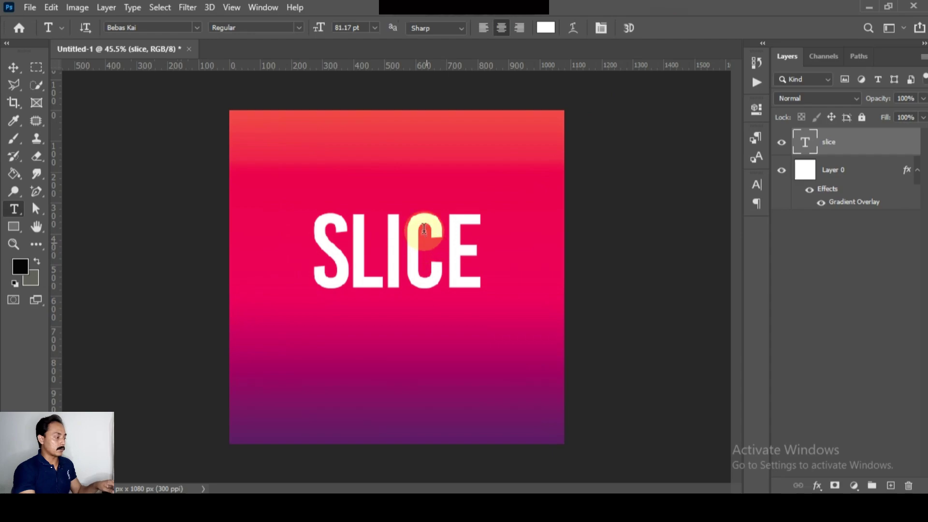
key("v")
key("ctrl+t")
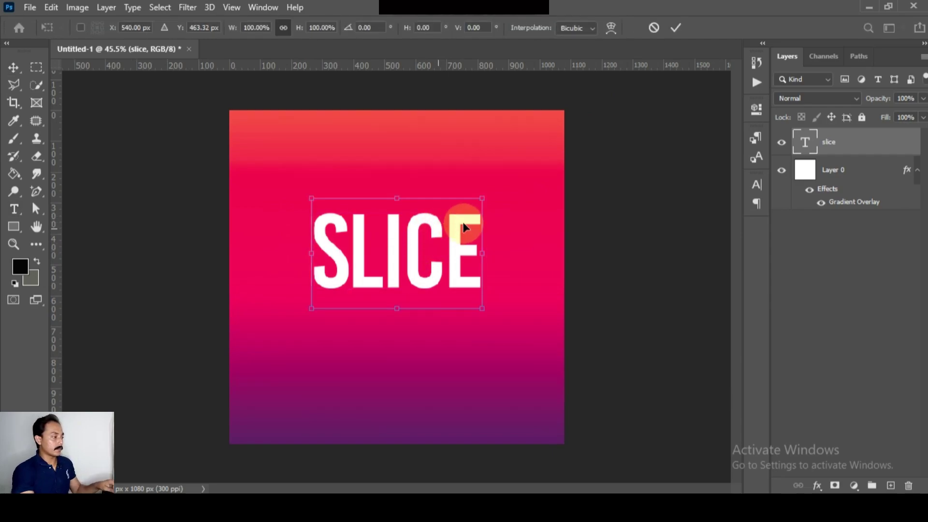
left_click_drag(480, 201, 475, 208)
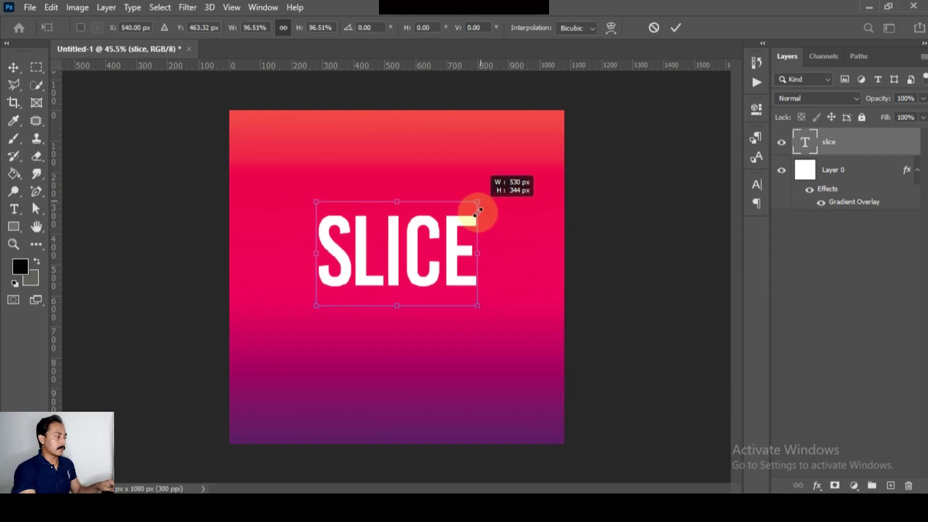
left_click(676, 27)
double_click(346, 224)
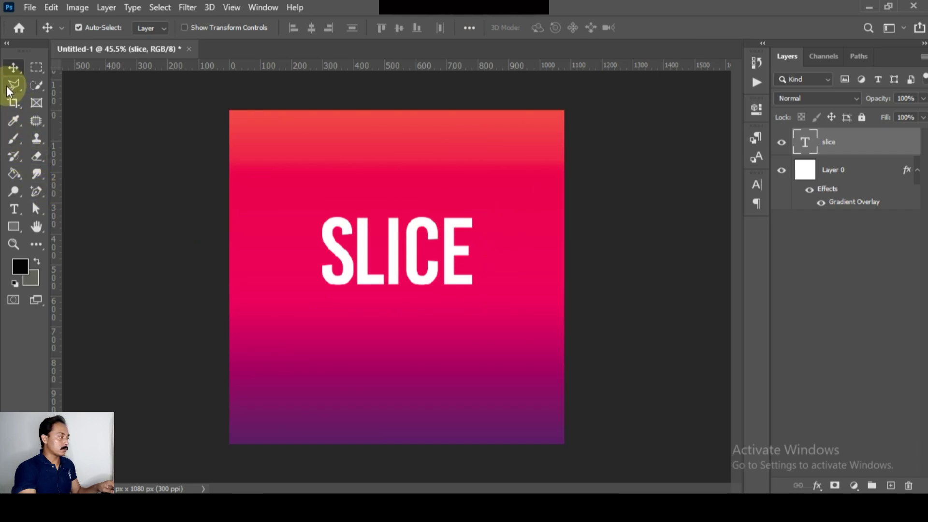
Step: With the Polygonal Lasso, select SLICE's top half using a lower edge slanting up to the right
left_click_drag(8, 91, 47, 99)
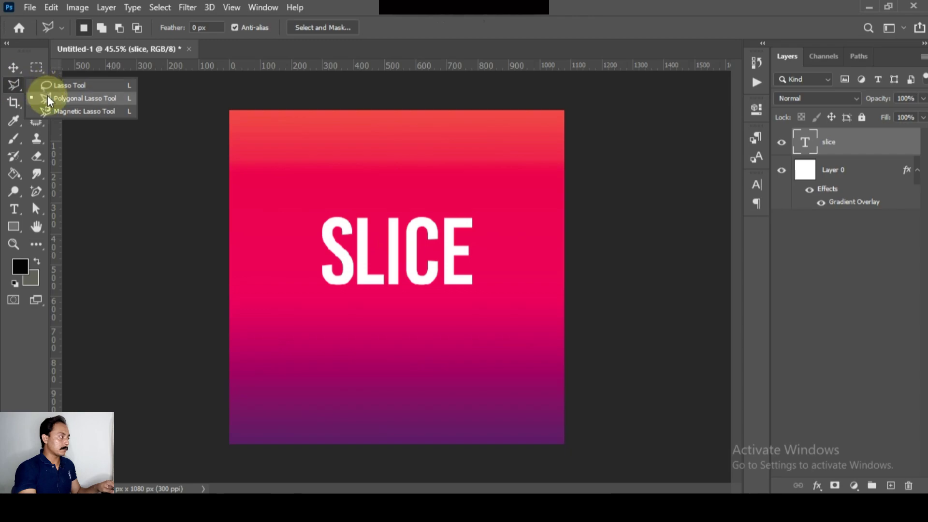
left_click(49, 97)
left_click(301, 212)
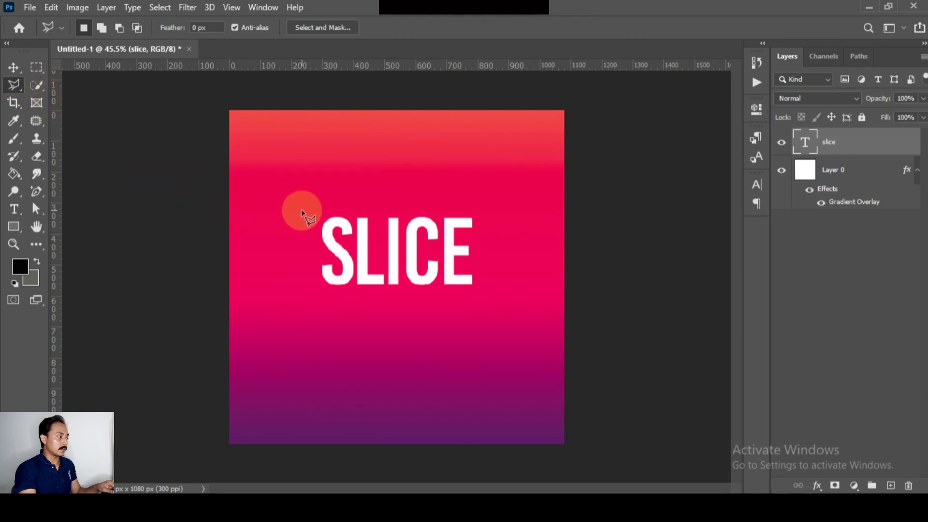
left_click(296, 266)
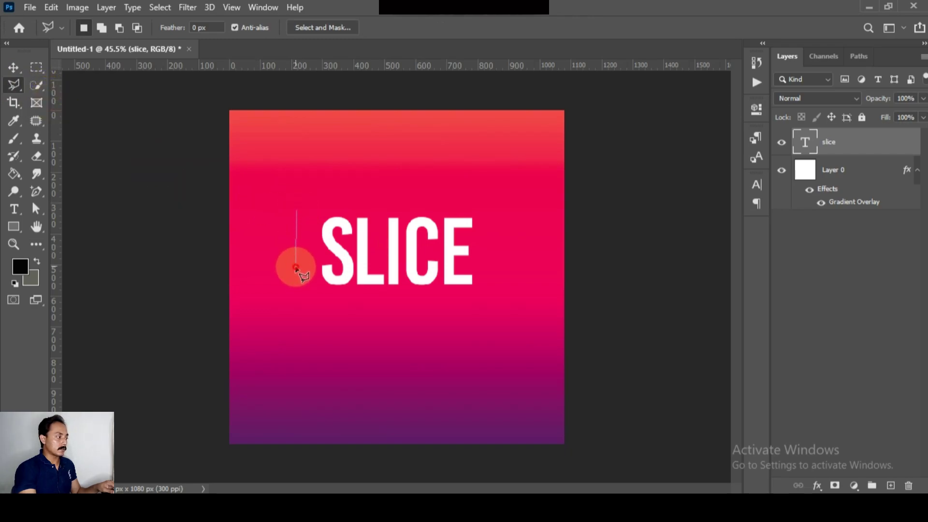
left_click(489, 228)
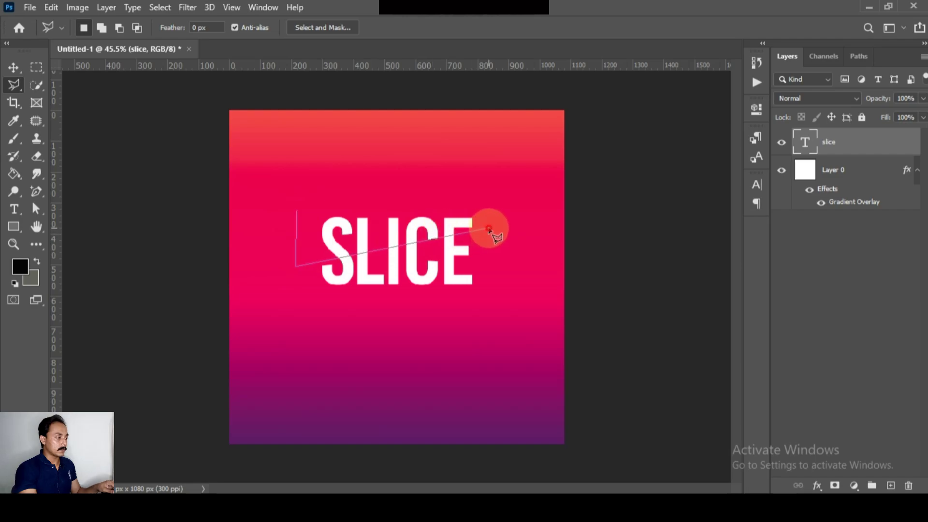
left_click(496, 172)
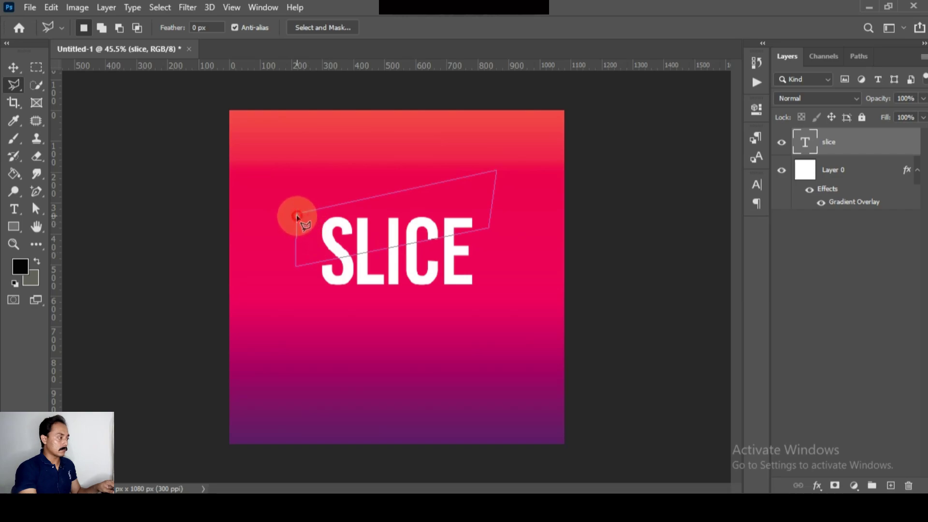
left_click(297, 216)
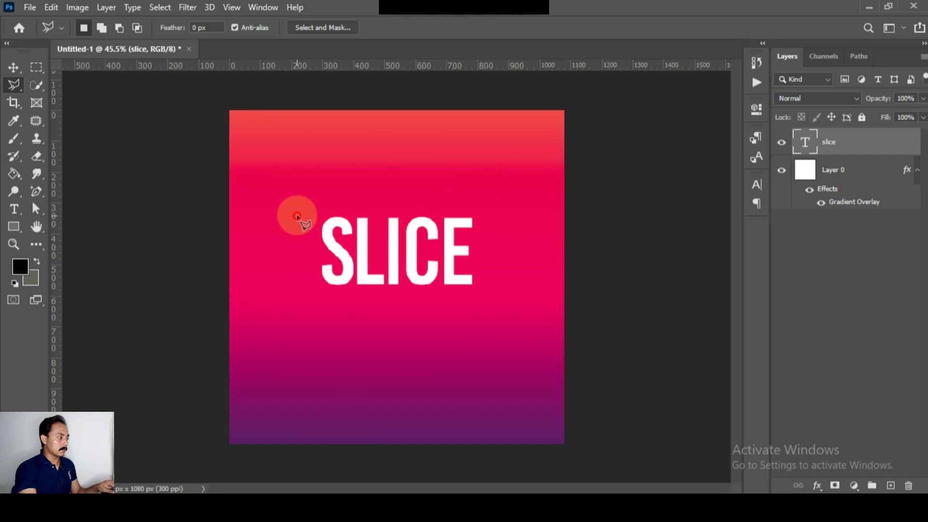
left_click(296, 264)
left_click(487, 231)
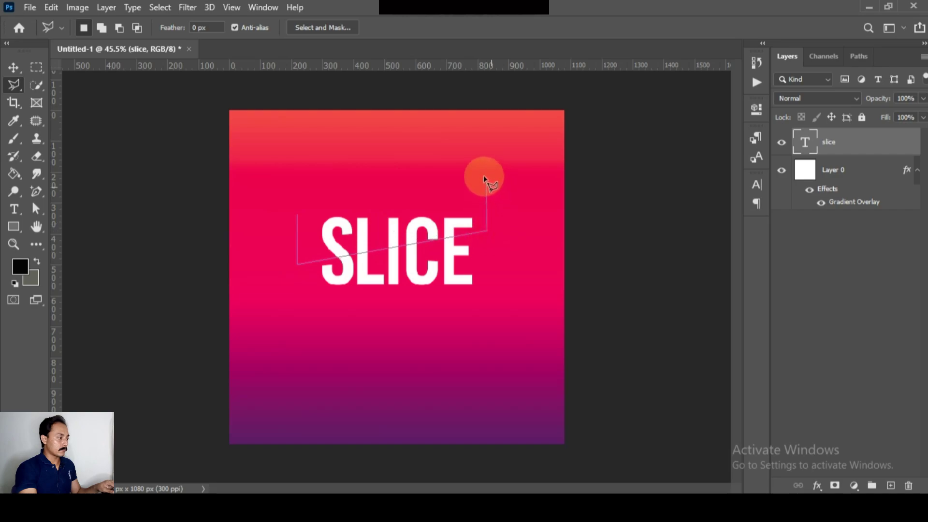
left_click(485, 174)
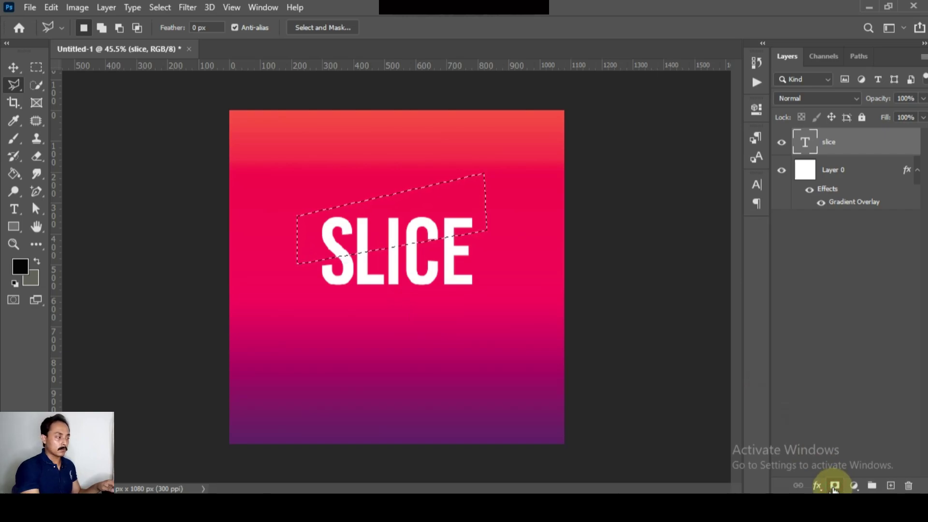
Step: Mask the slice layer to its upper part, then duplicate it with an inverted mask
left_click(835, 486)
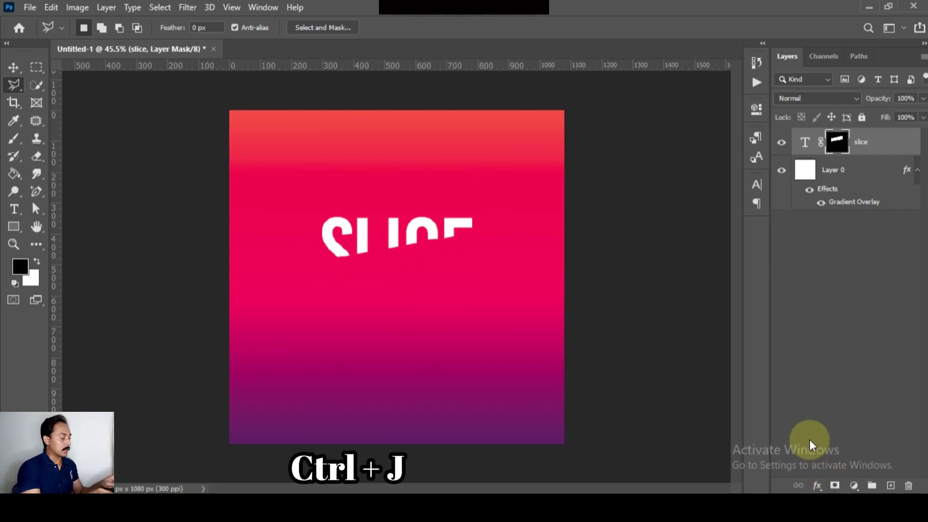
key("ctrl+j")
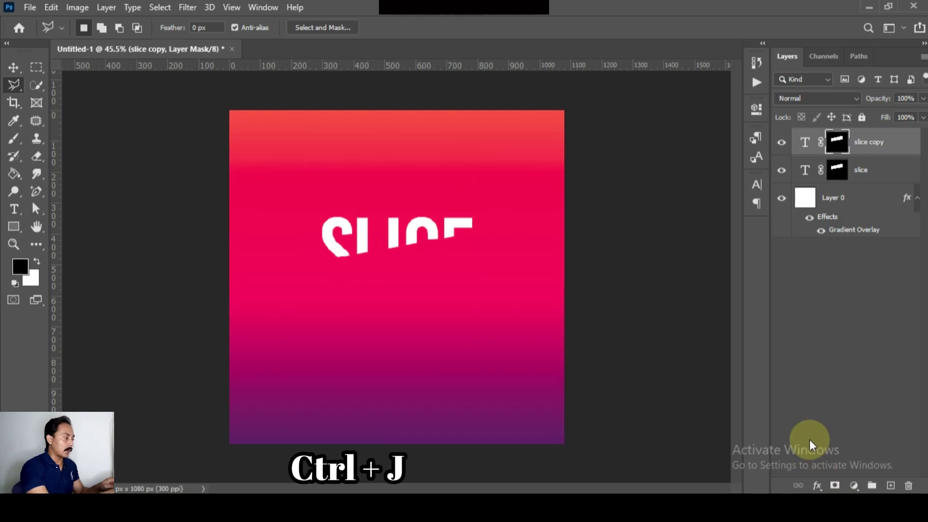
key("ctrl+i")
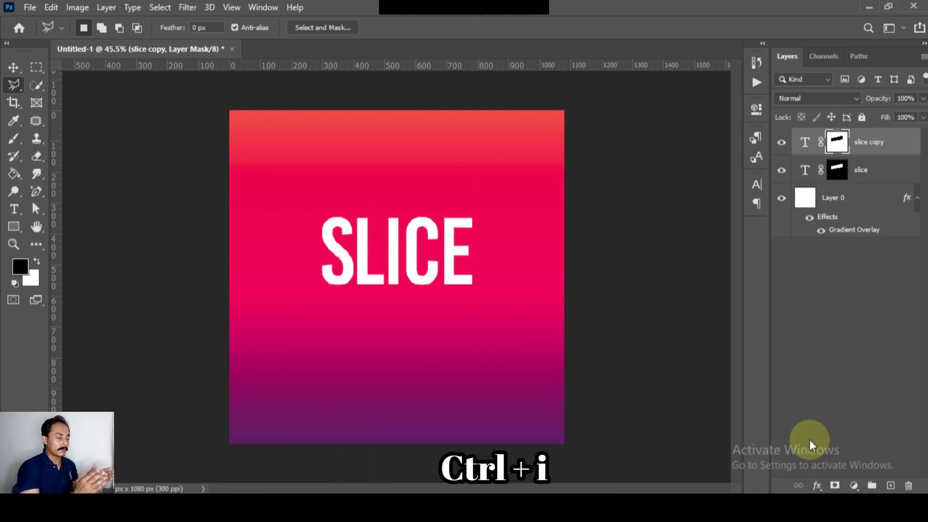
Step: Nudge the lower-half slice copy down and right to offset it along the cut
key("v")
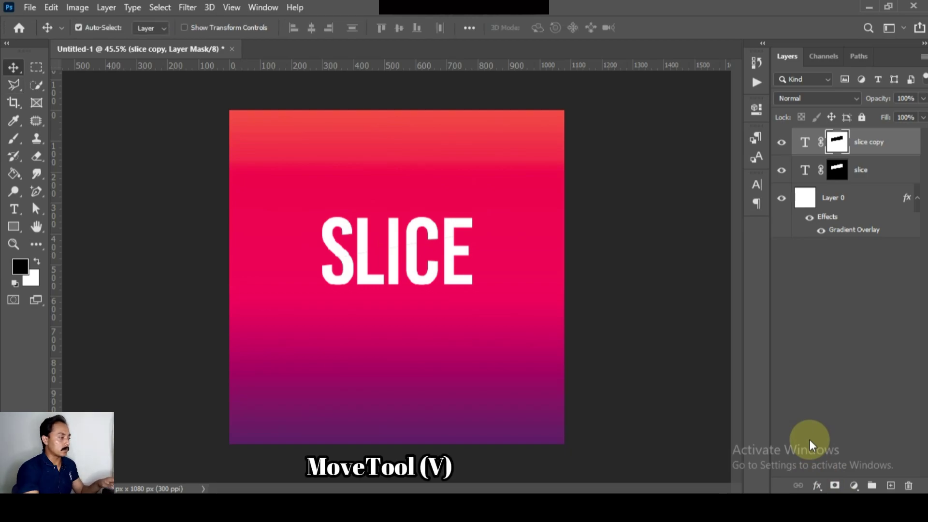
key("Down")
key("Down")
key("Down")
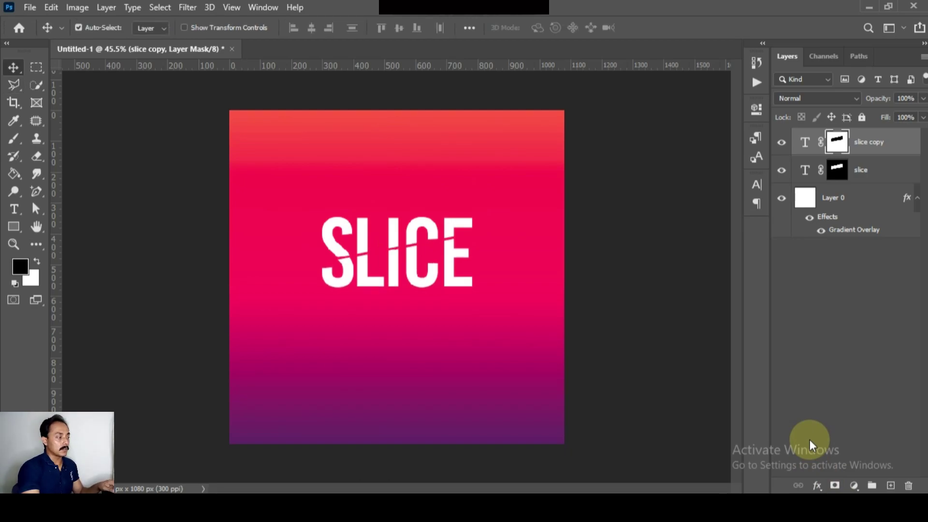
key("Right")
key("Right")
key("Right")
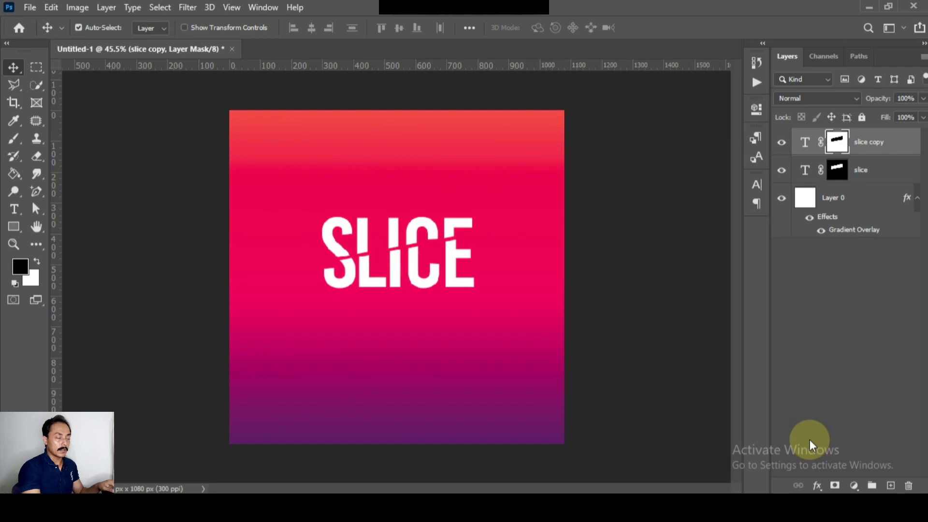
scroll(454, 365, "up", 2, "alt")
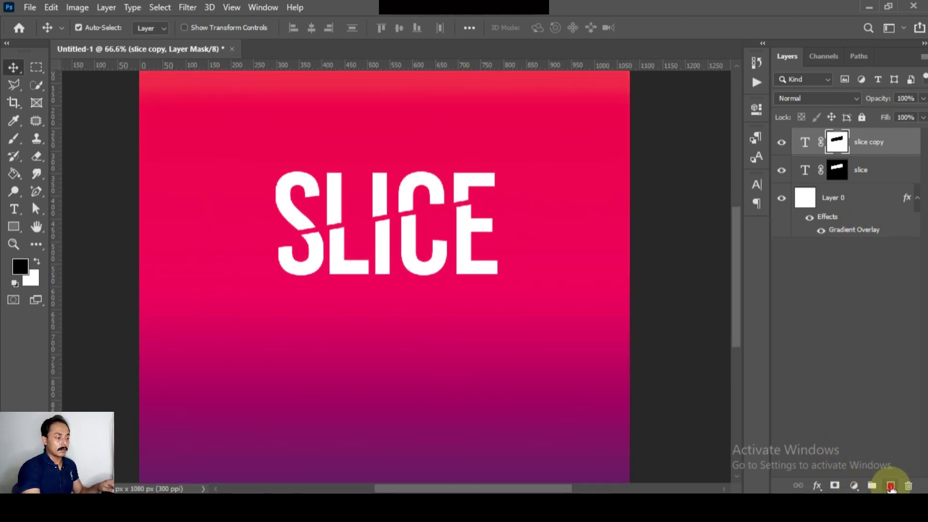
Step: Add an empty Layer 1 and load a 23 px Soft Round Pressure Opacity and Flow brush
left_click(891, 485)
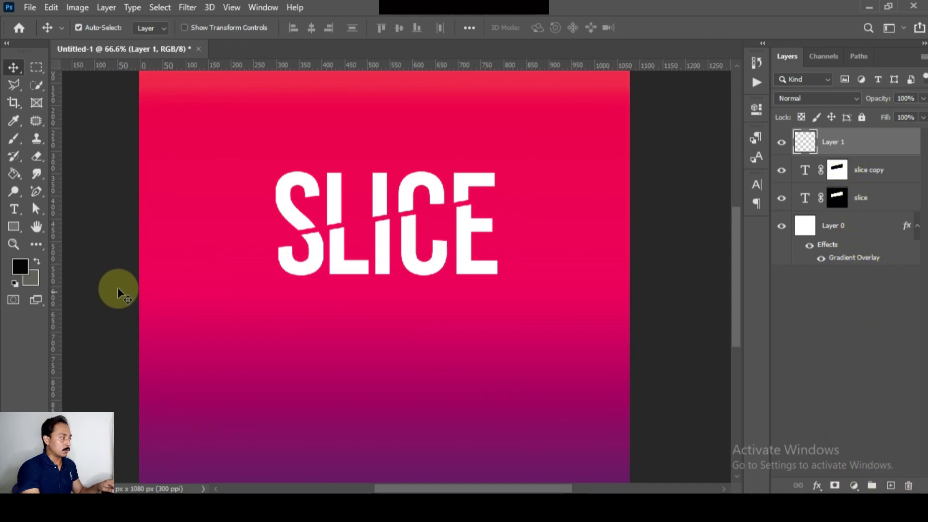
left_click(13, 140)
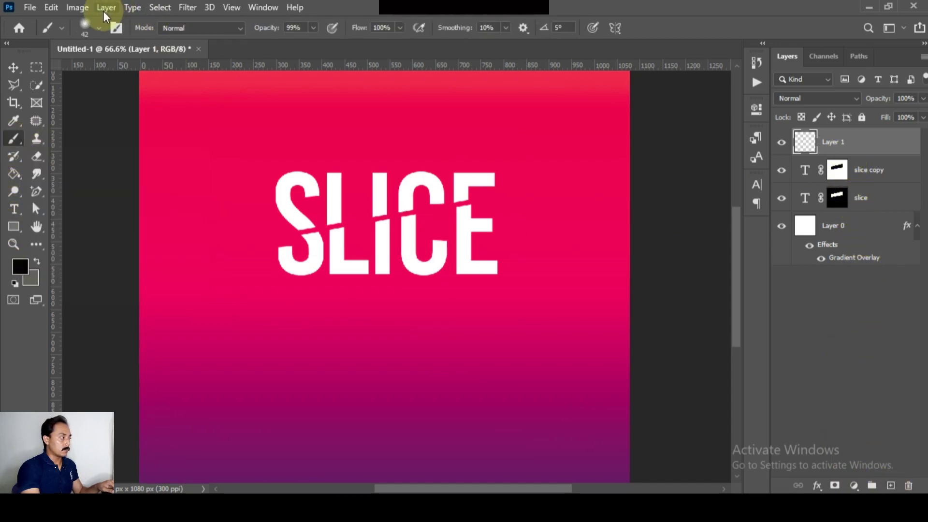
left_click(99, 28)
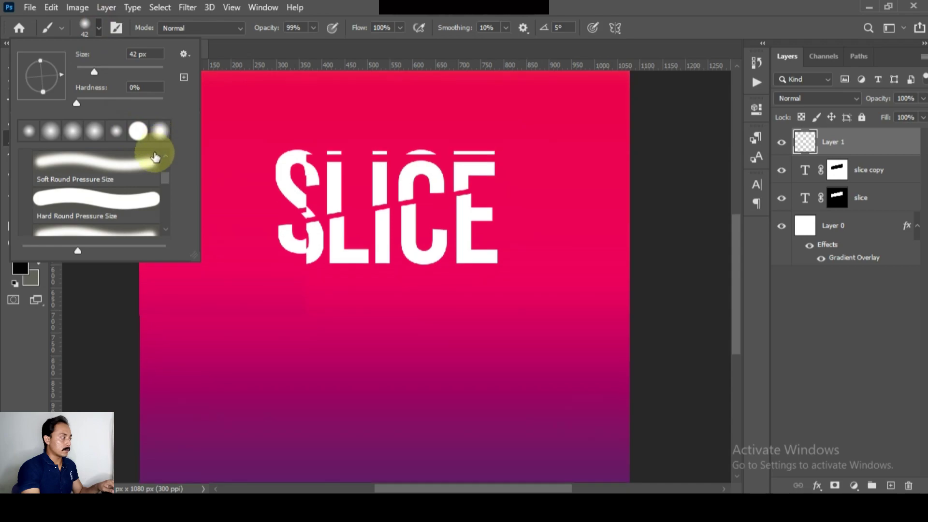
scroll(150, 184, "up", 1)
scroll(161, 174, "up", 3)
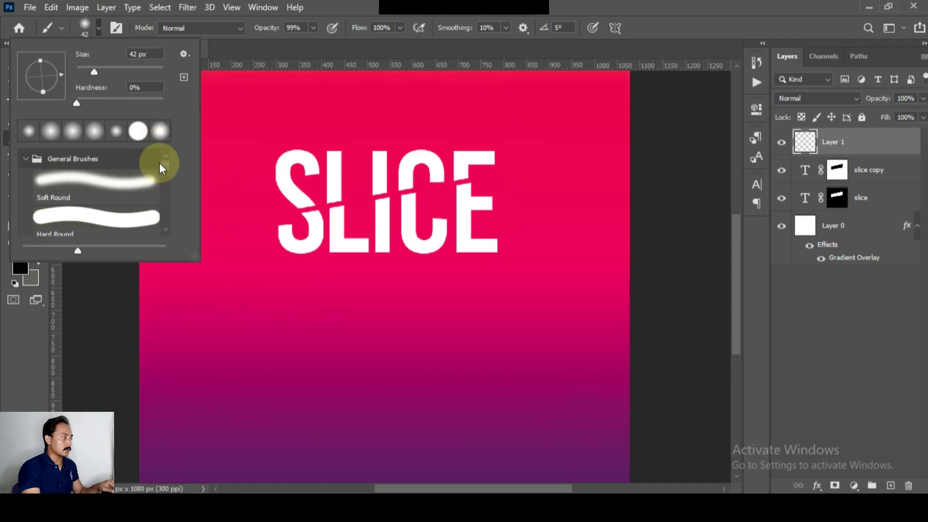
scroll(145, 184, "down", 3)
scroll(138, 191, "up", 1)
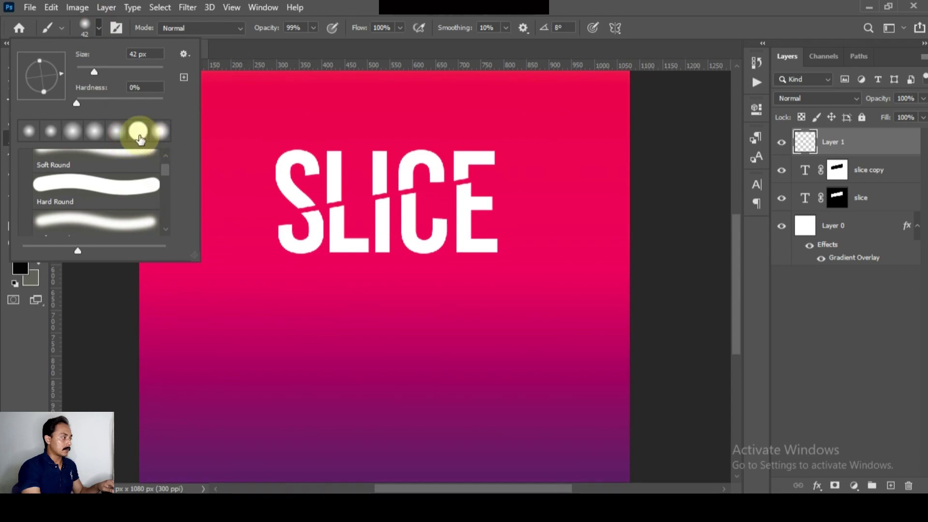
left_click(125, 138)
left_click(141, 129)
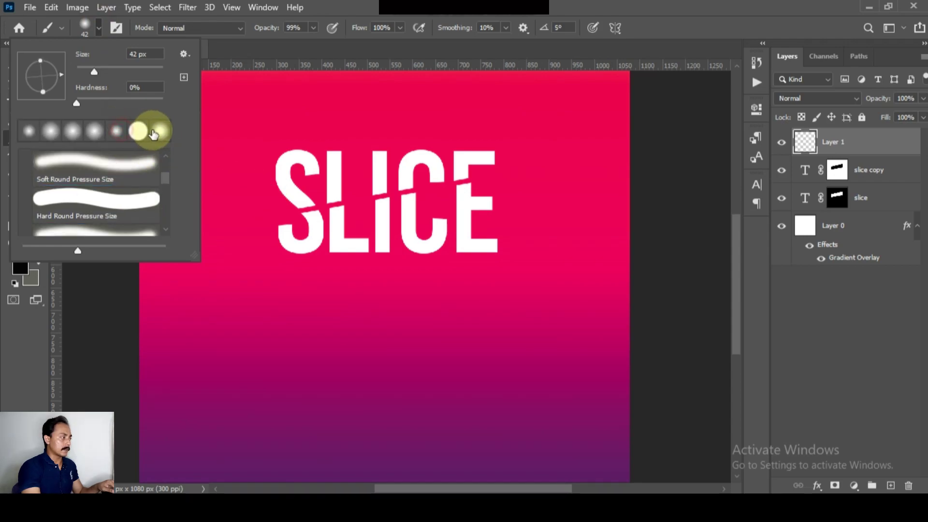
left_click(111, 140)
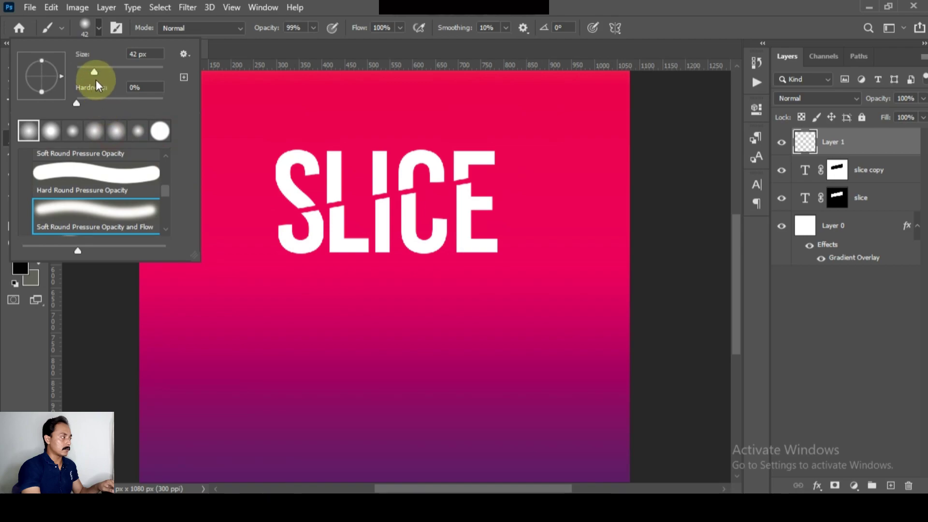
left_click_drag(94, 72, 86, 70)
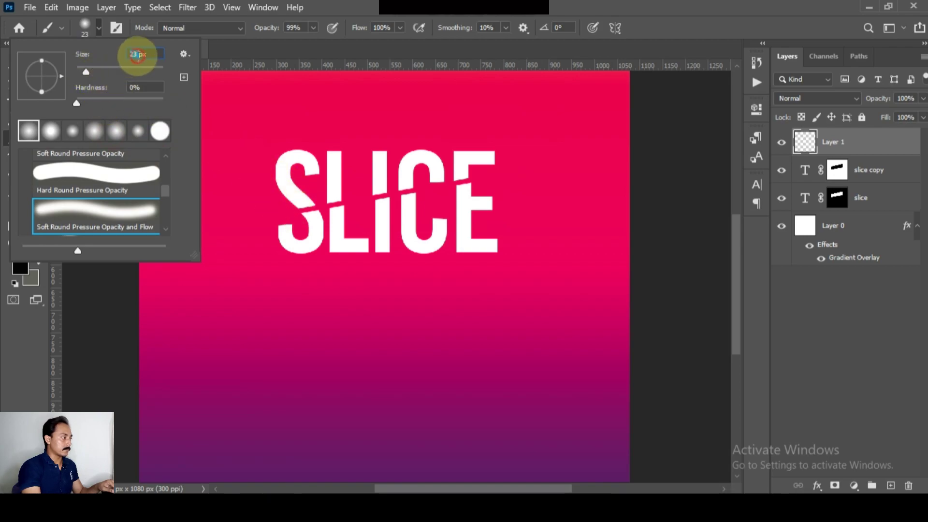
left_click_drag(87, 72, 86, 71)
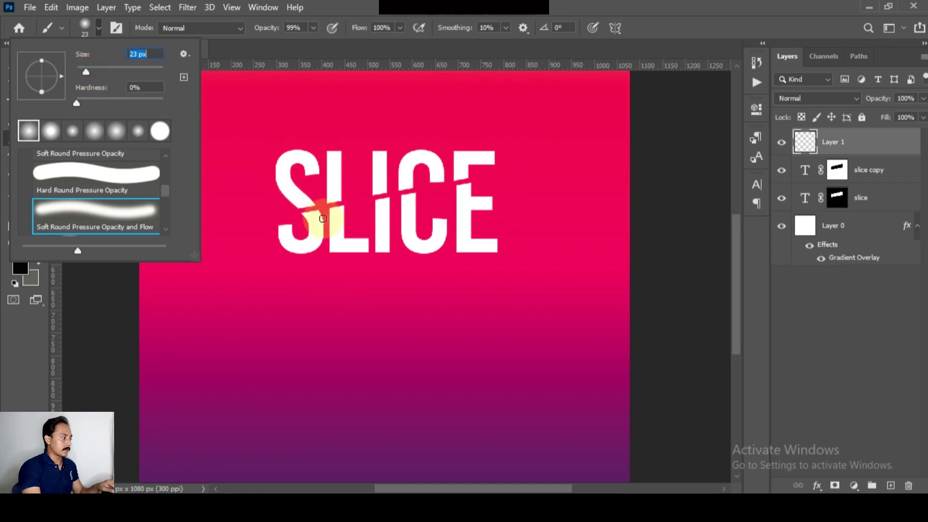
Step: Paint a black stroke along the diagonal cut from the S to the E on Layer 1
left_click(98, 375)
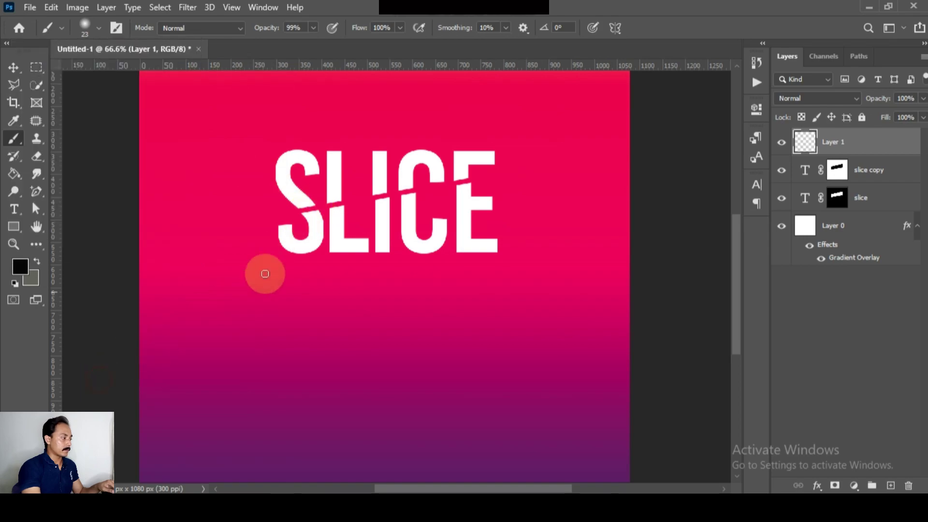
scroll(290, 237, "up", 3)
scroll(315, 200, "up", 1)
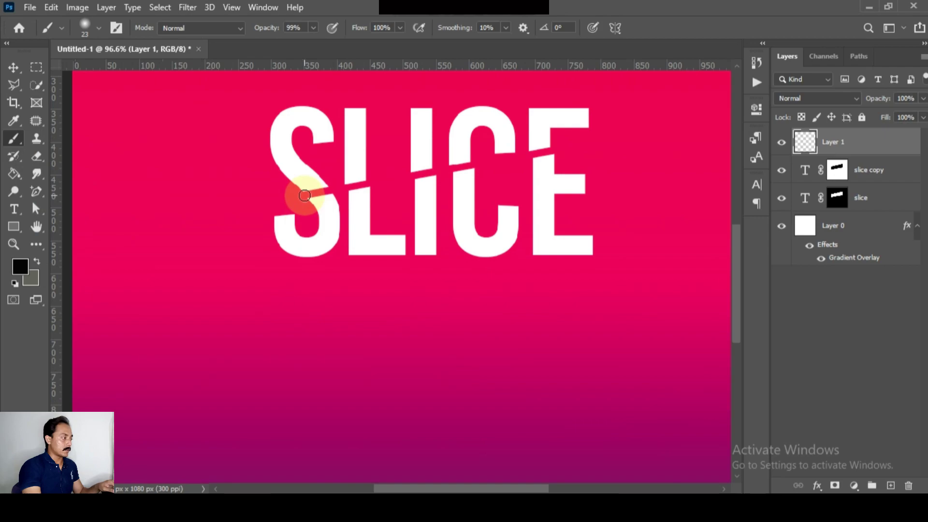
left_click_drag(326, 195, 539, 151)
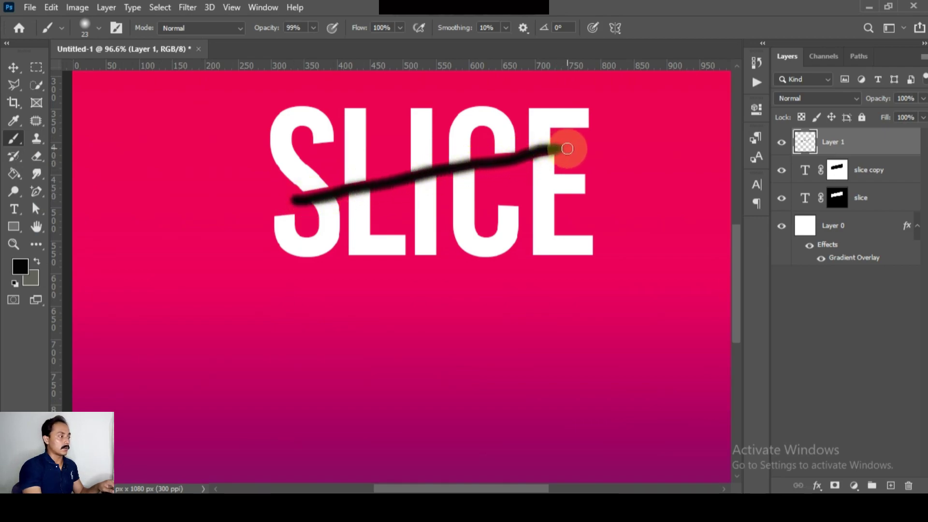
left_click_drag(567, 148, 568, 148)
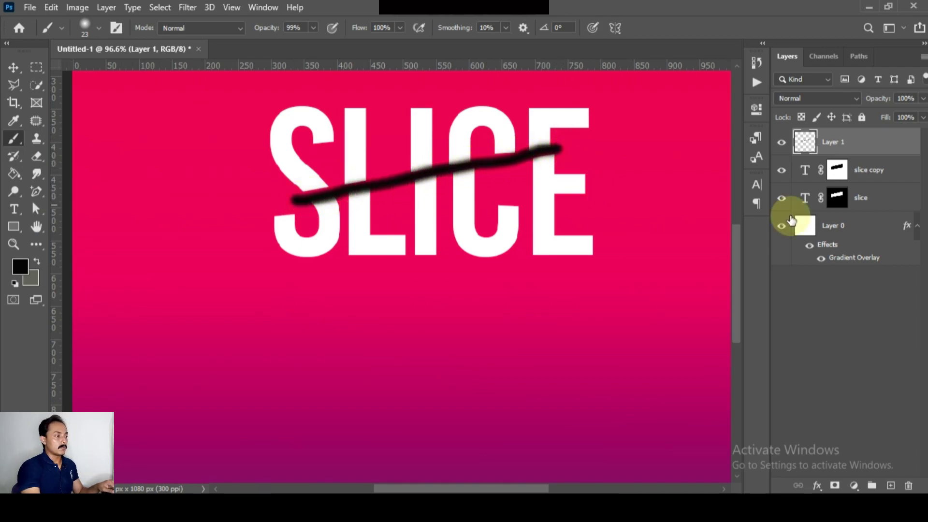
Step: Try blend modes on the stroke layer and lower its opacity to 10%
left_click(840, 101)
left_click(859, 113)
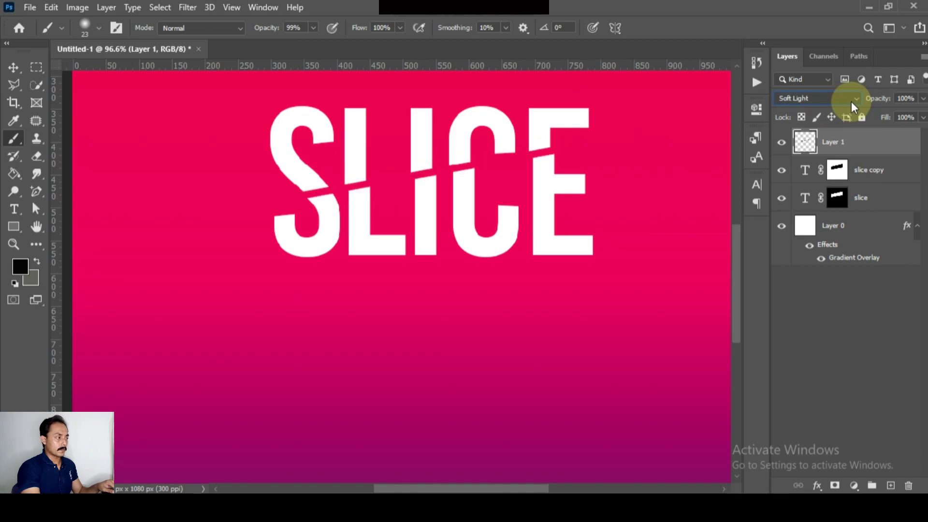
key("Down")
key("Down")
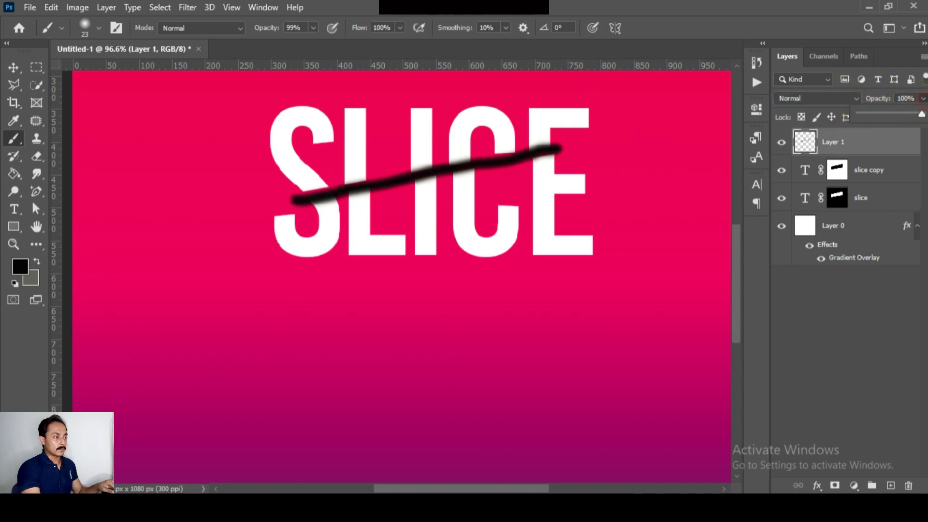
left_click_drag(922, 119, 866, 118)
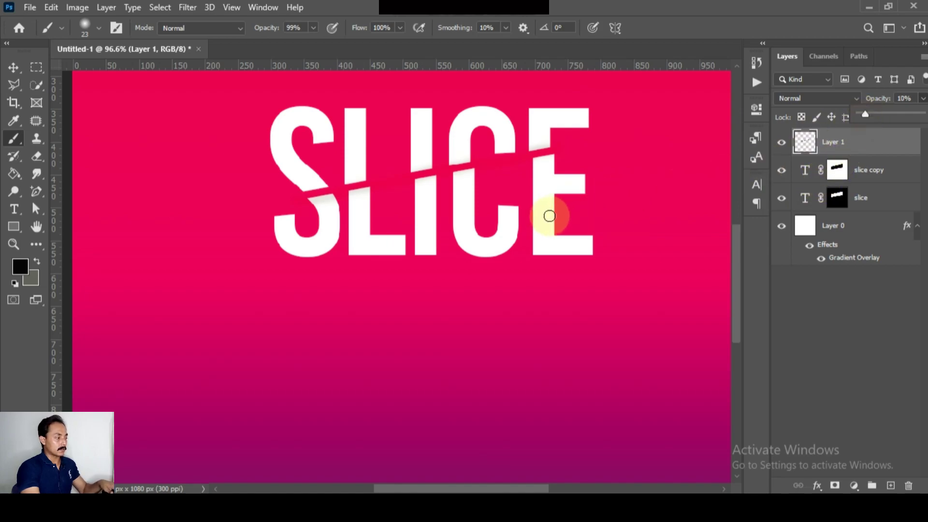
Step: Select the slice copy layer and nudge it up, then down two pixels
key("v")
left_click(467, 210)
key("shift+Up")
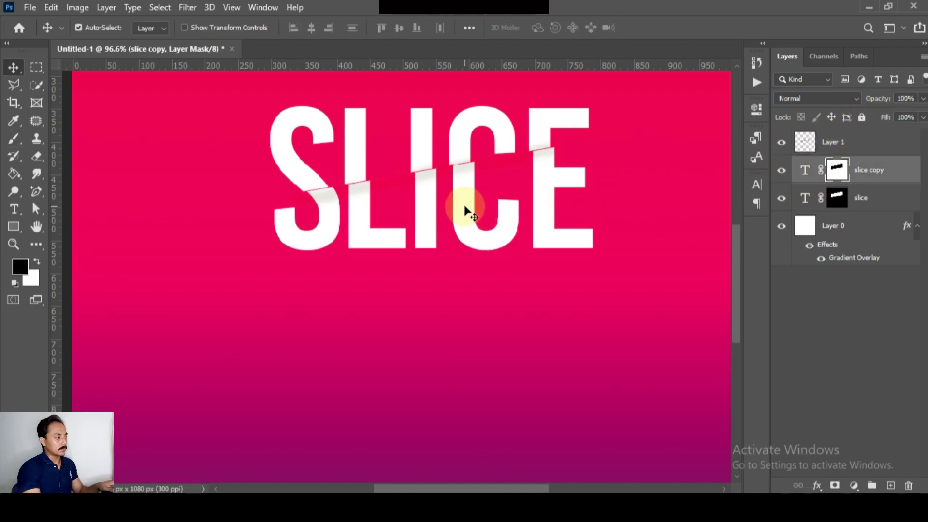
key("Down")
key("Down")
key("Down")
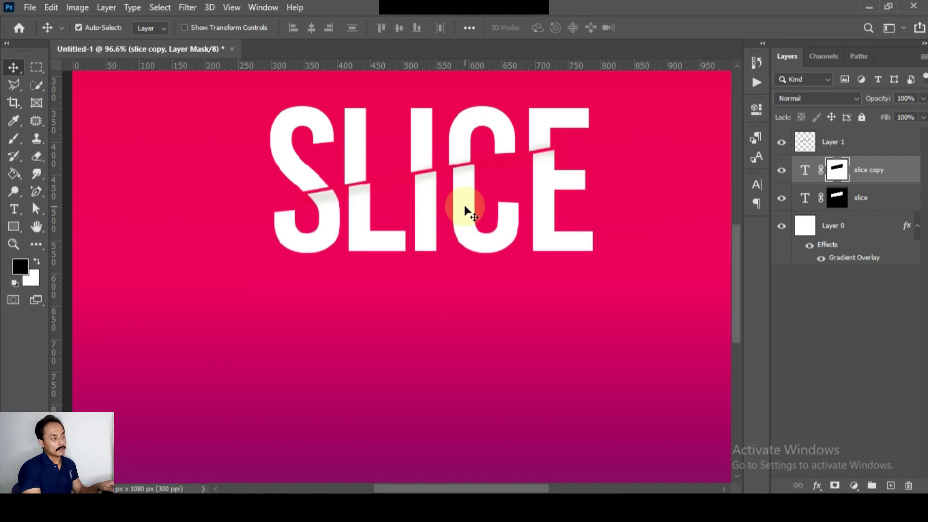
key("Down")
Step: Select the gradient Layer 0 and fit the whole square canvas on screen
left_click(460, 326)
key("ctrl+minus")
key("ctrl+minus")
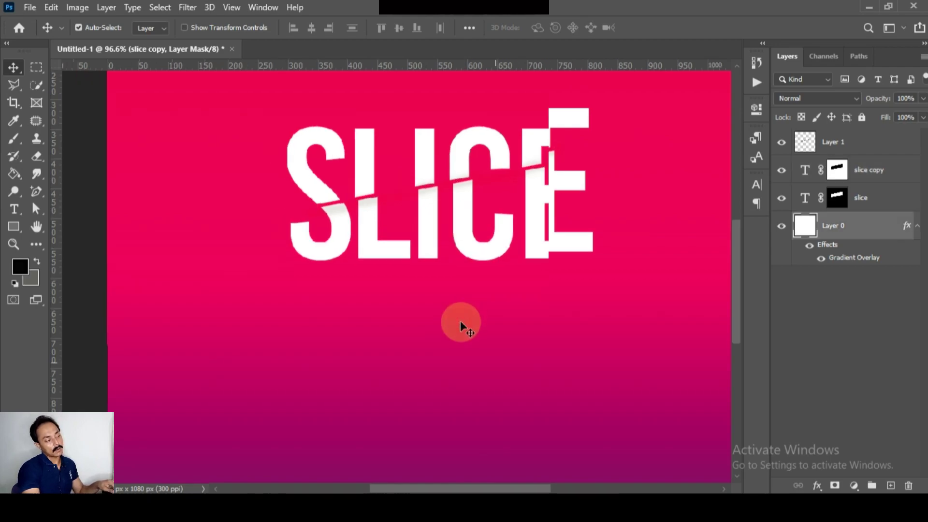
key("ctrl+minus")
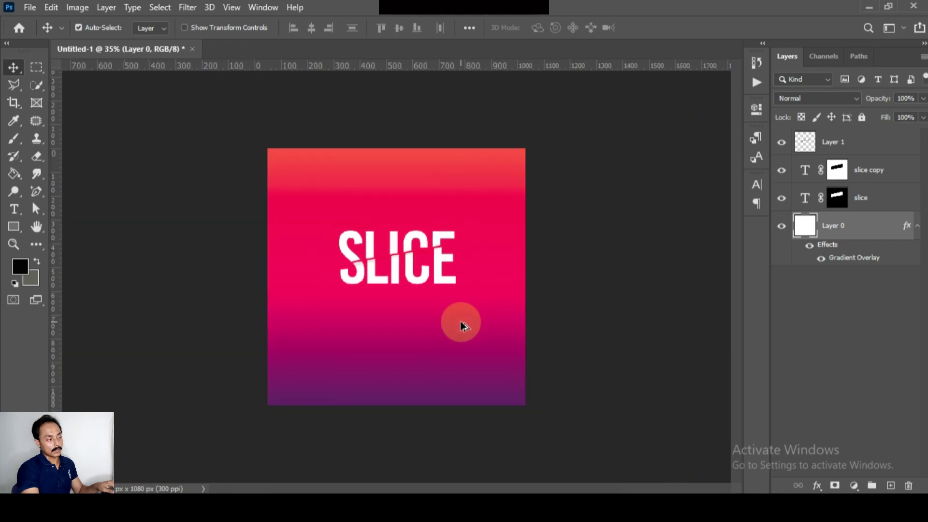
key("ctrl+0")
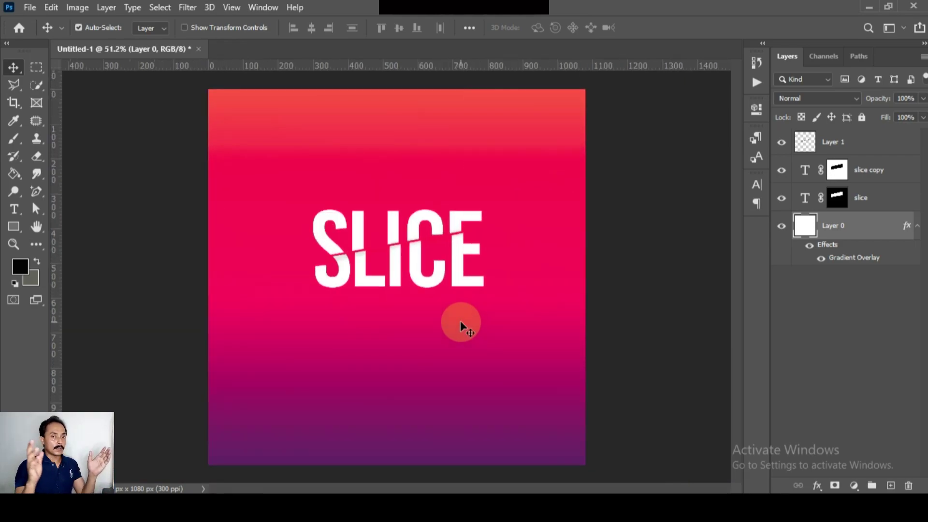